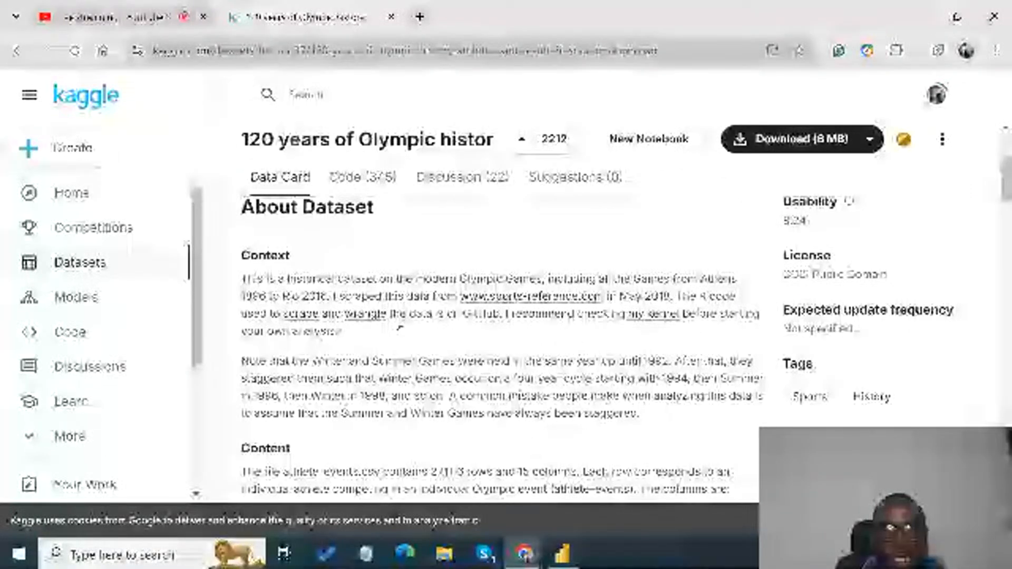
- Skim the Olympic dataset's description, switch to Power BI Desktop, and dismiss the email sign-in prompt and the event banner
{"action": "scroll", "coordinate": [399, 330], "scroll_direction": "down", "scroll_amount": 3}
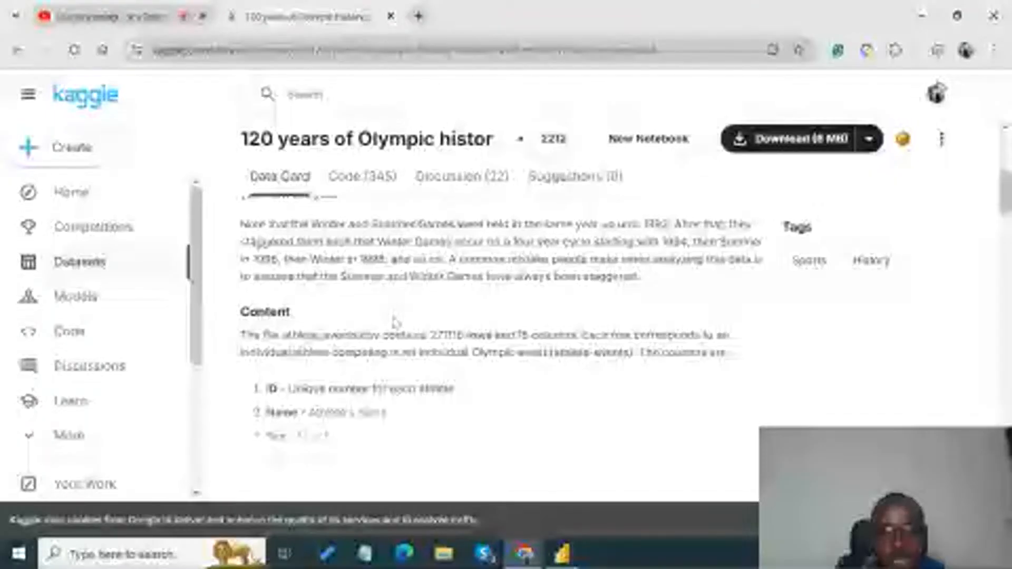
{"action": "scroll", "coordinate": [395, 322], "scroll_direction": "down", "scroll_amount": 2}
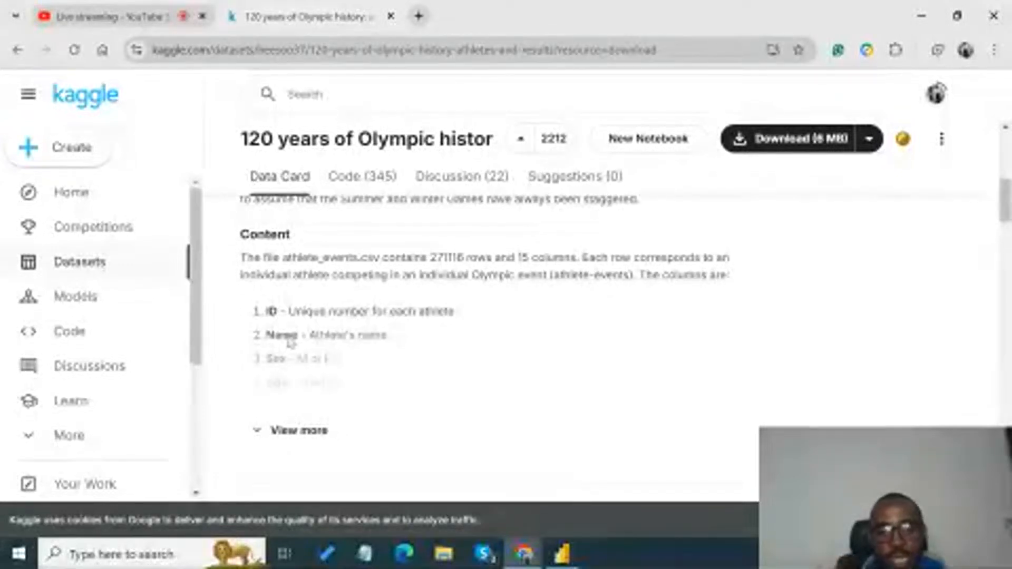
{"action": "mouse_move", "coordinate": [563, 553]}
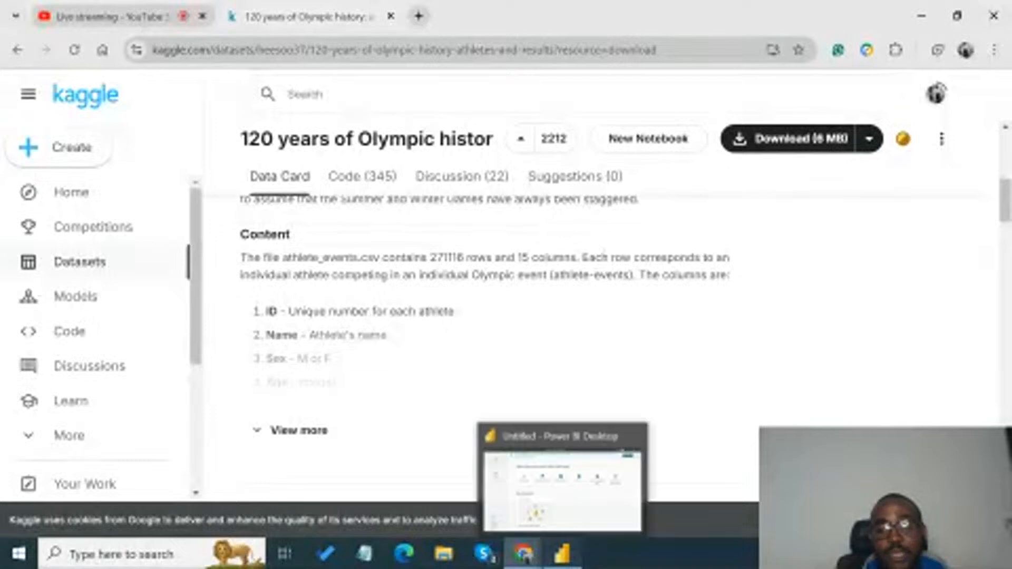
{"action": "left_click", "coordinate": [561, 490]}
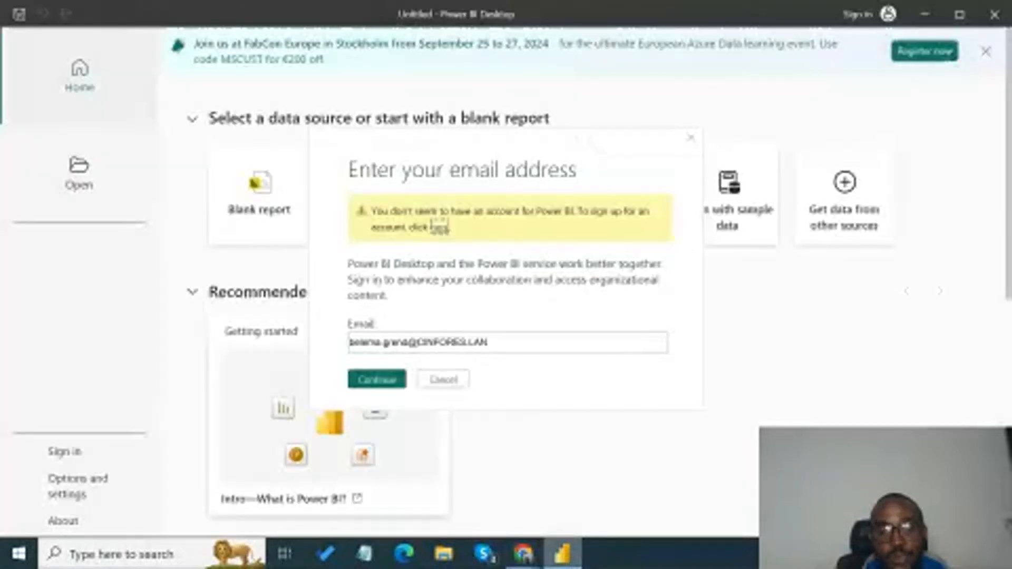
{"action": "left_click", "coordinate": [444, 382]}
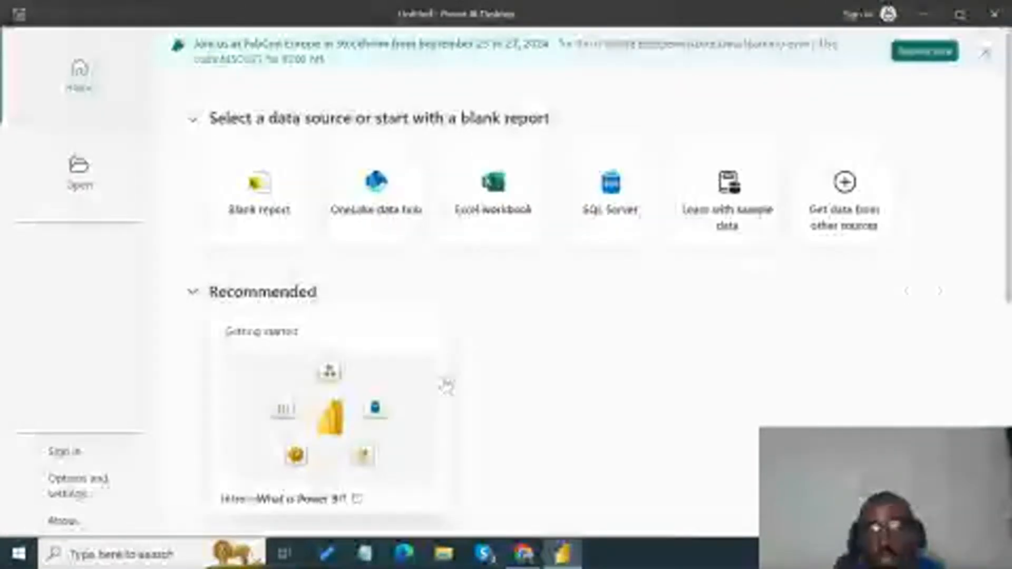
{"action": "left_click", "coordinate": [985, 52]}
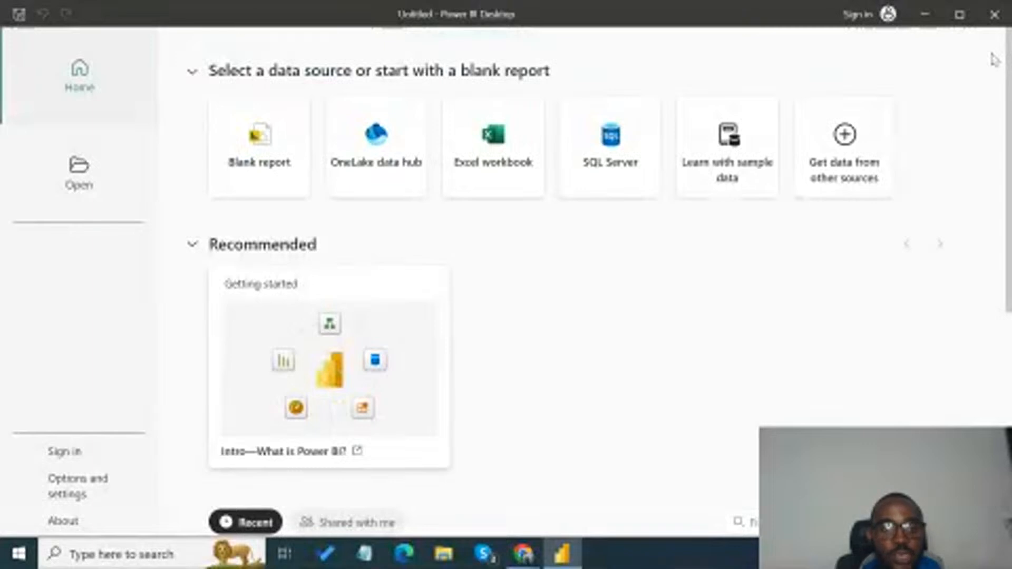
- Start getting data from another source for the report and choose Text/CSV as the source type
{"action": "left_click", "coordinate": [838, 180]}
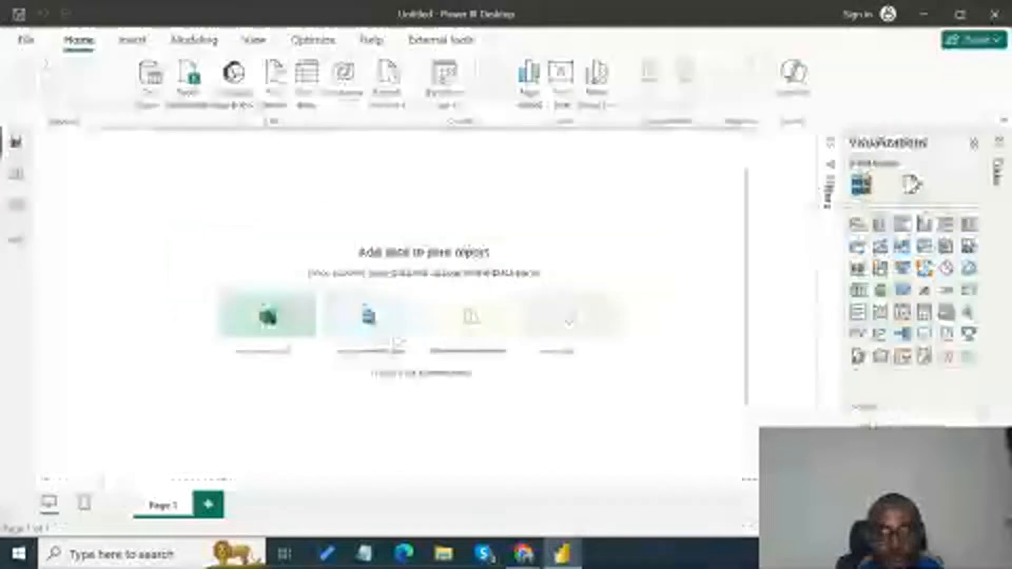
{"action": "left_click", "coordinate": [429, 371]}
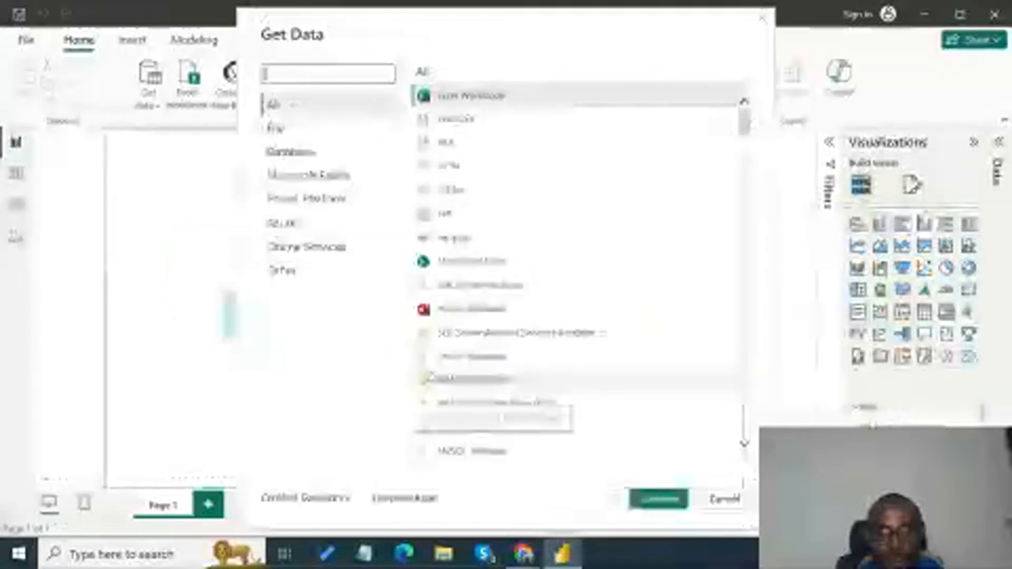
{"action": "left_click", "coordinate": [466, 122]}
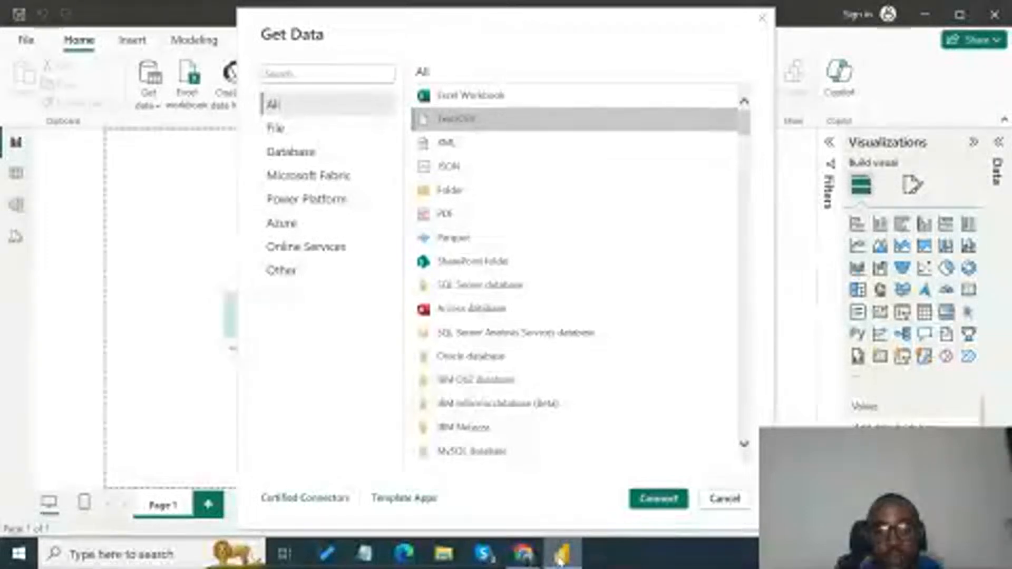
- Switch to the Kaggle dataset page in Chrome and check the athlete_events.csv file details
{"action": "left_click", "coordinate": [524, 554]}
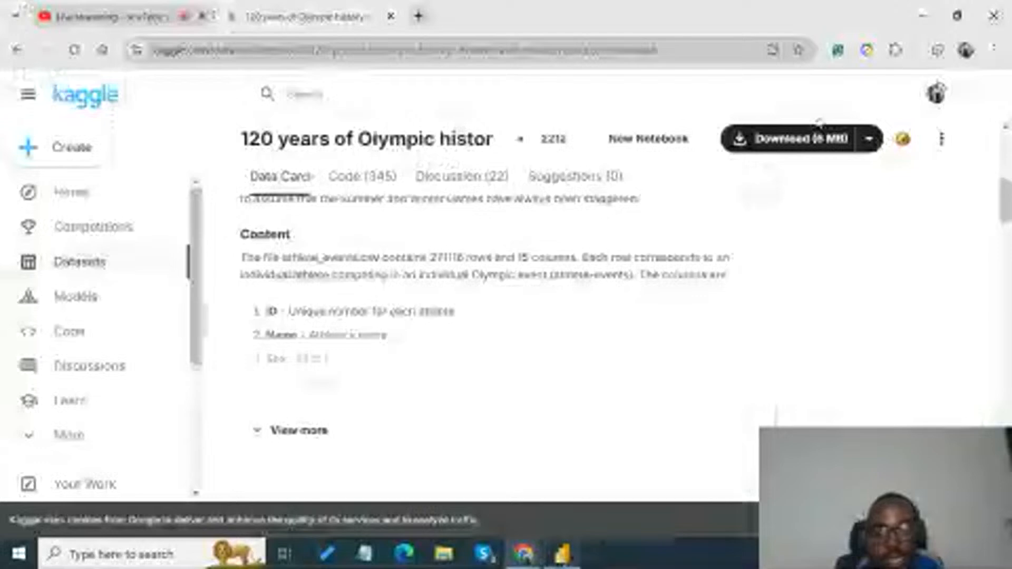
{"action": "left_click", "coordinate": [818, 137]}
{"action": "scroll", "coordinate": [555, 344], "scroll_direction": "up", "scroll_amount": 8}
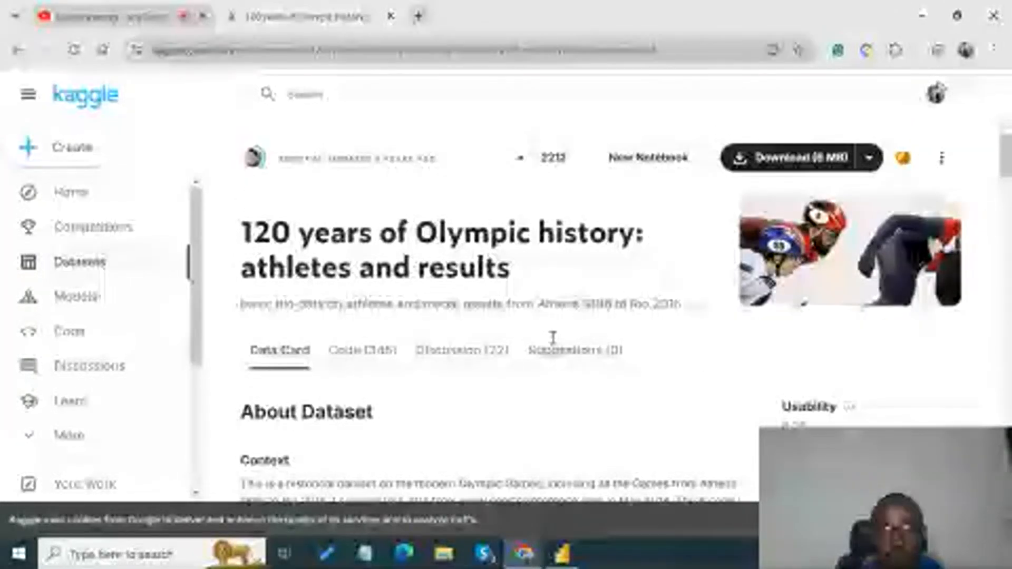
{"action": "scroll", "coordinate": [553, 337], "scroll_direction": "down", "scroll_amount": 6}
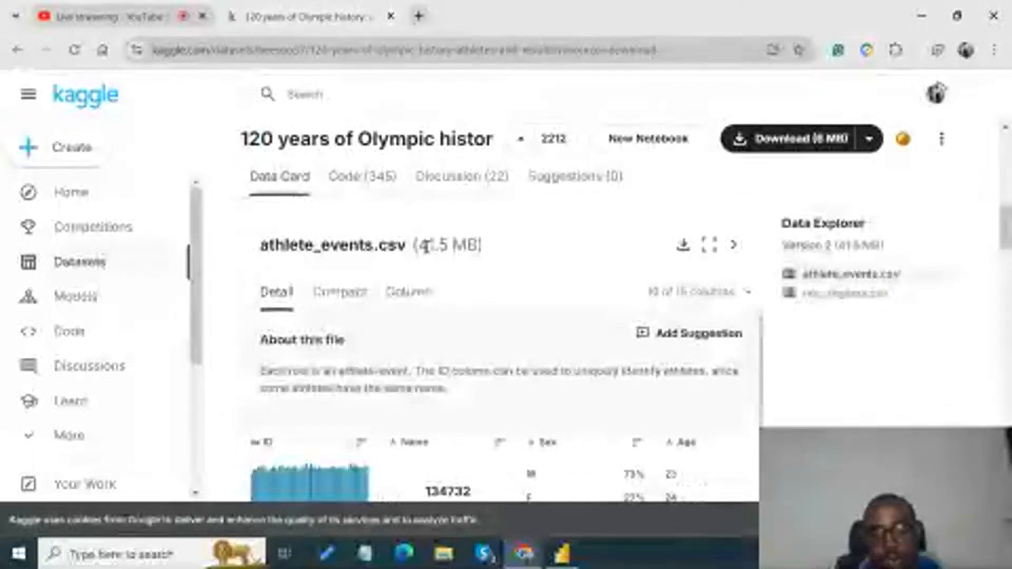
- Switch back to Power BI Desktop, connect to athlete_events.csv in the Documents folder, and load it into the report
{"action": "left_click", "coordinate": [563, 559]}
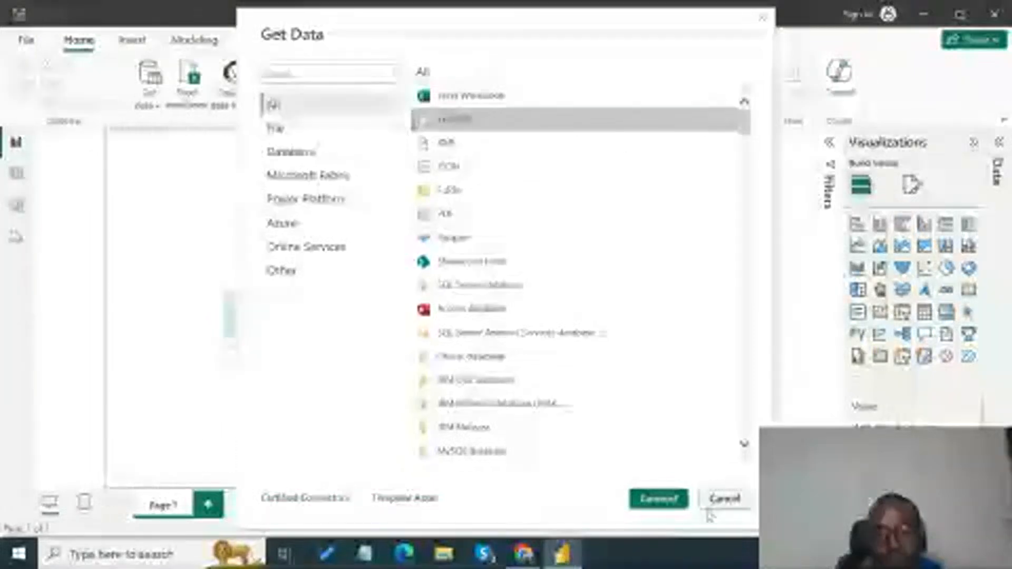
{"action": "left_click", "coordinate": [675, 499]}
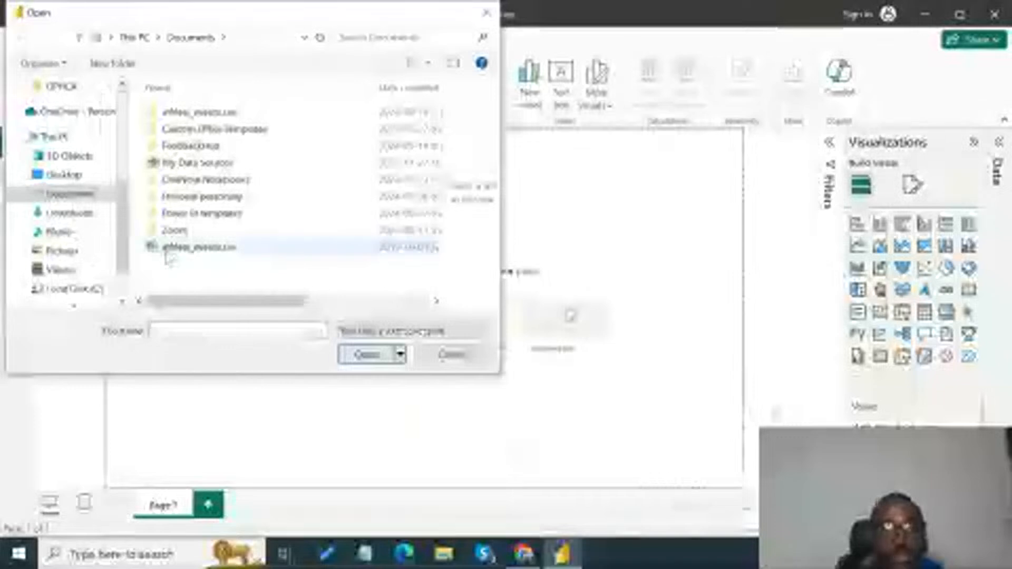
{"action": "left_click", "coordinate": [168, 252]}
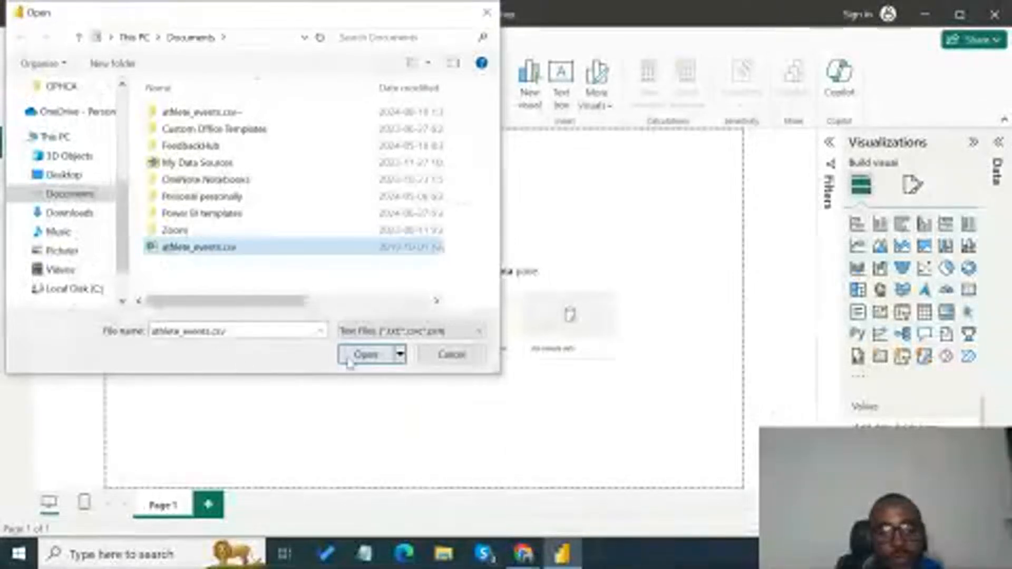
{"action": "left_click", "coordinate": [365, 354]}
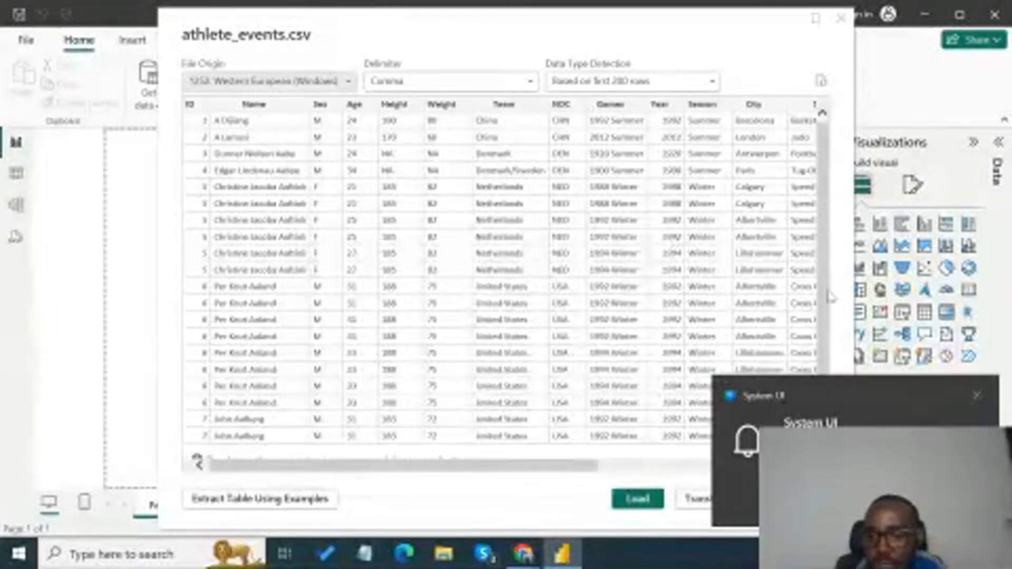
{"action": "left_click", "coordinate": [977, 395]}
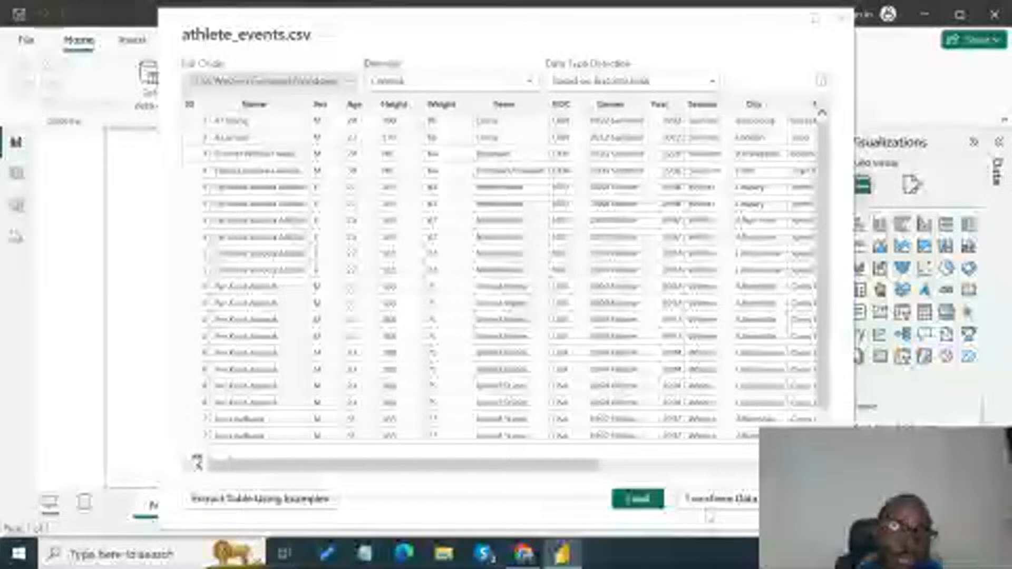
{"action": "left_click", "coordinate": [637, 499]}
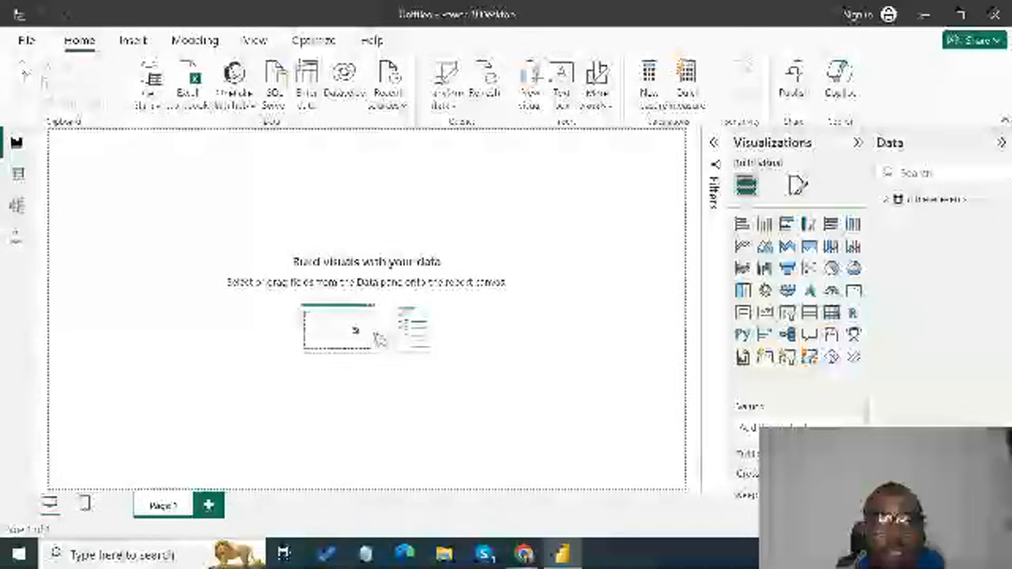
{"action": "left_click", "coordinate": [26, 40]}
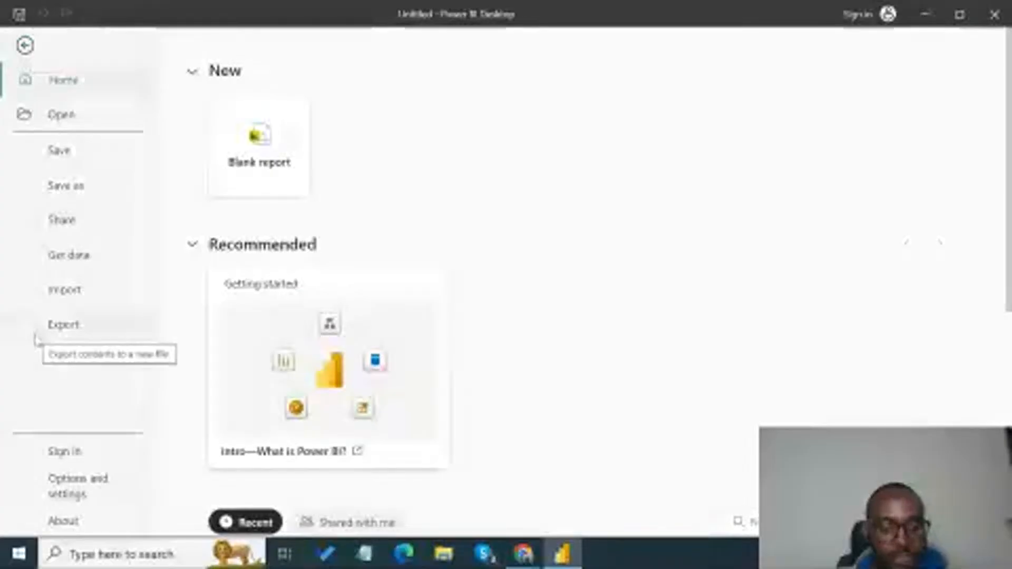
{"action": "key", "text": "Escape"}
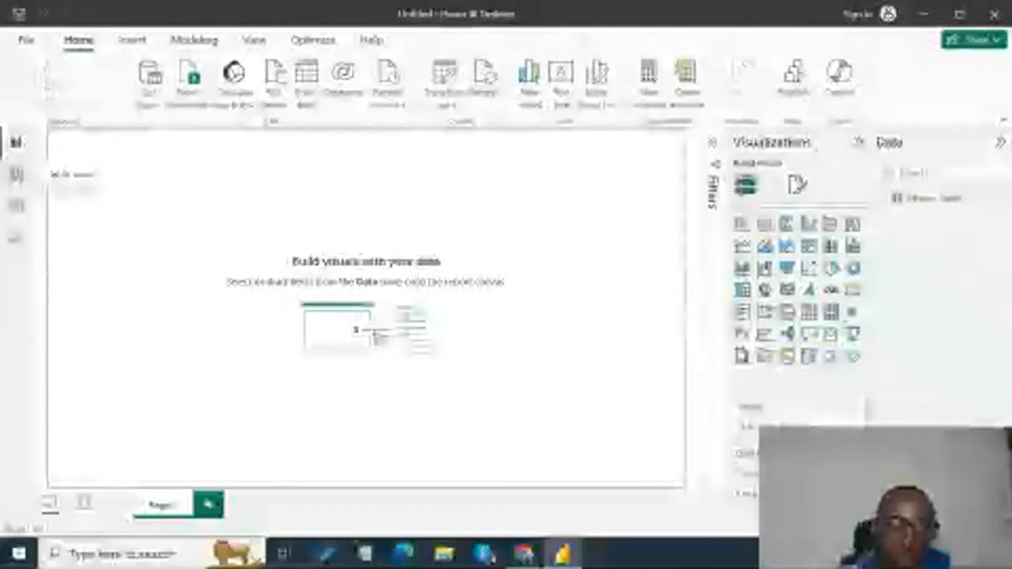
- Inspect the athlete_events rows in Table view and the table's card in Model view, and return to Report view
{"action": "left_click", "coordinate": [15, 177]}
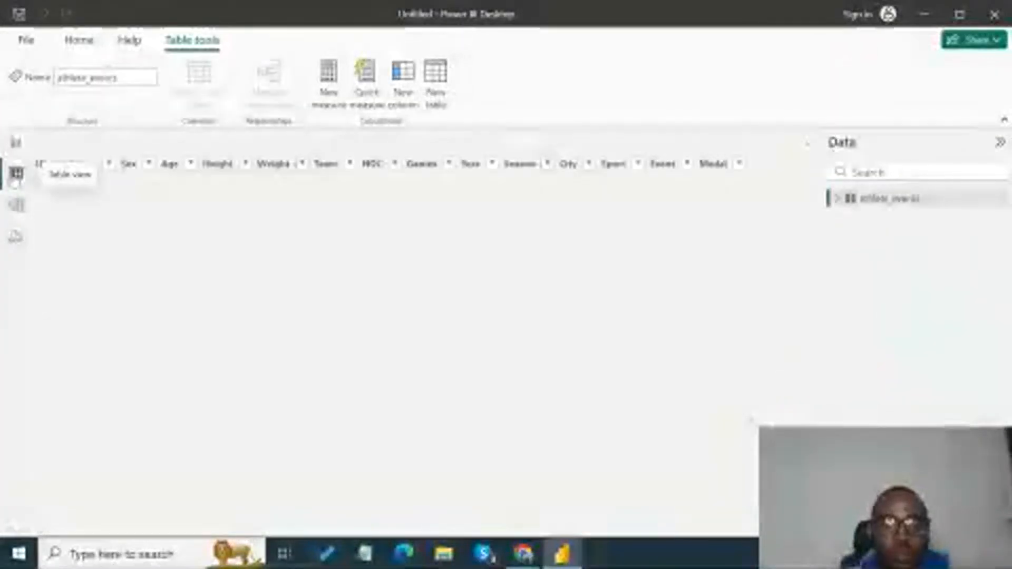
{"action": "left_click", "coordinate": [82, 166]}
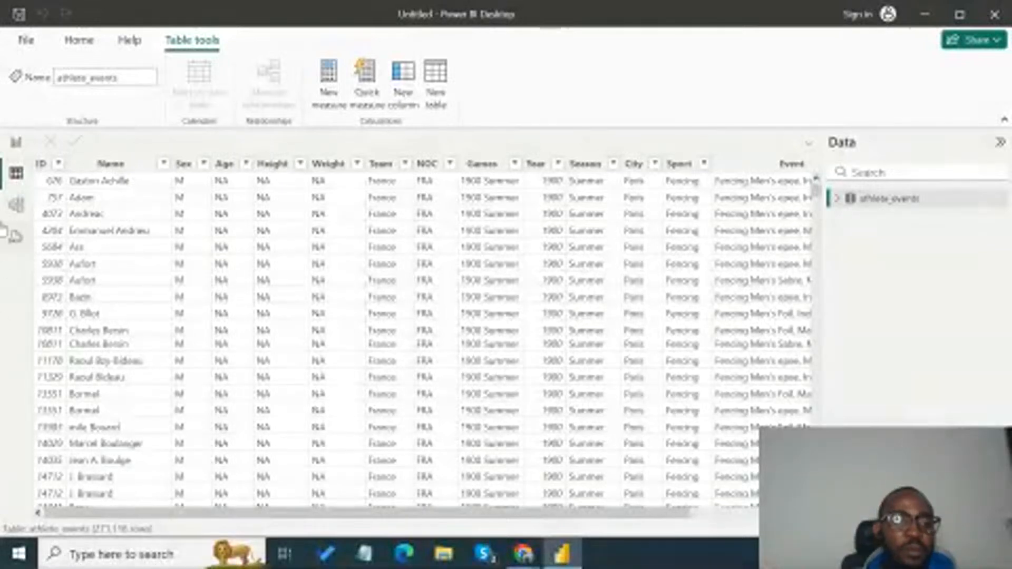
{"action": "left_click", "coordinate": [8, 212]}
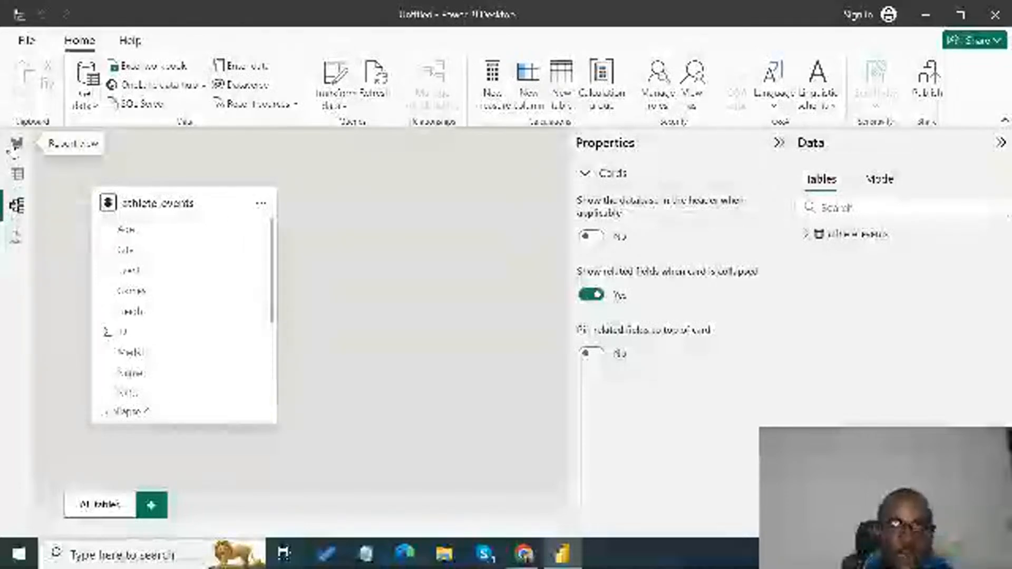
{"action": "left_click", "coordinate": [16, 143]}
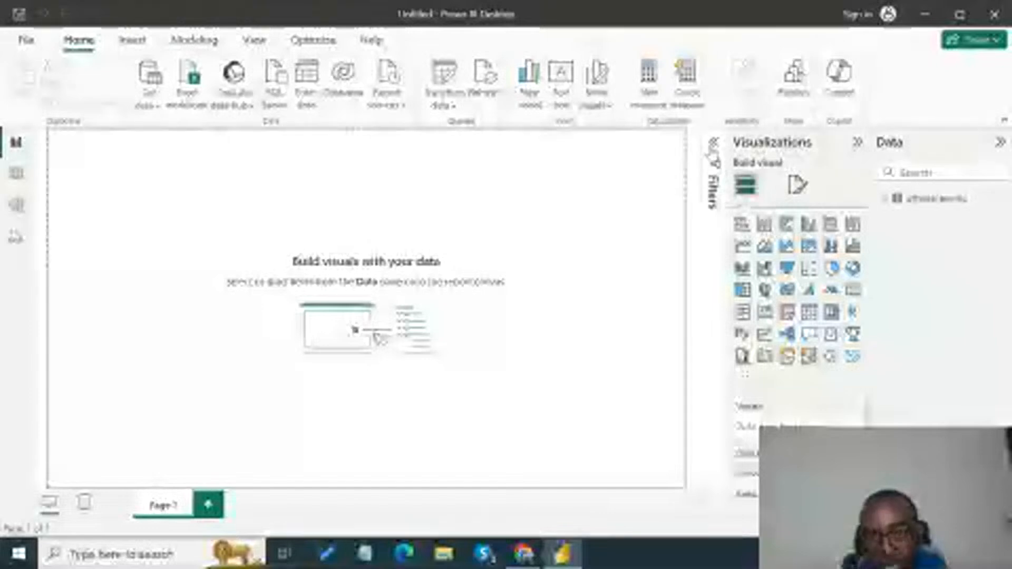
- Expand the report's filters area and the field list of the athlete_events table
{"action": "left_click", "coordinate": [713, 148]}
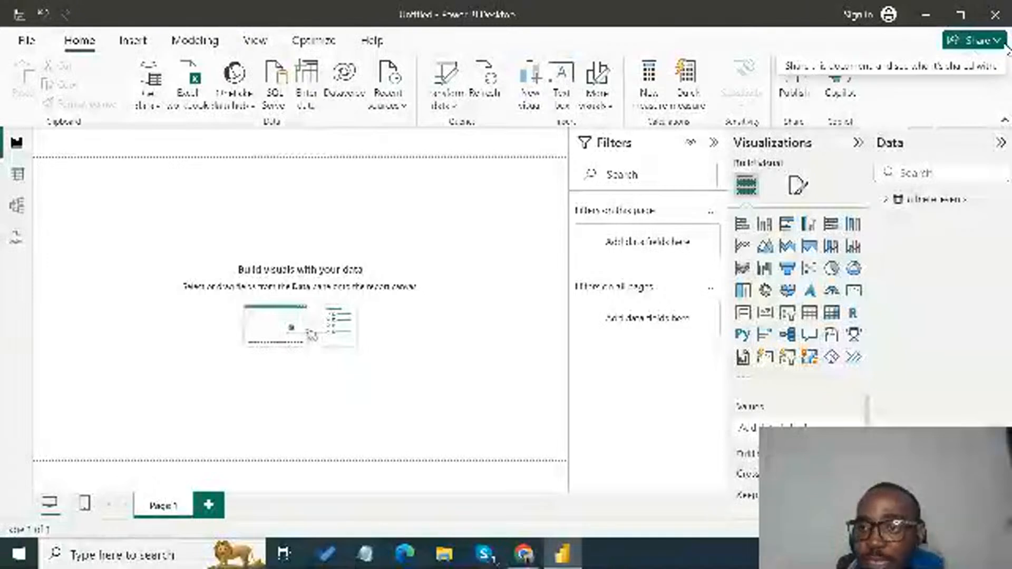
{"action": "mouse_move", "coordinate": [888, 206]}
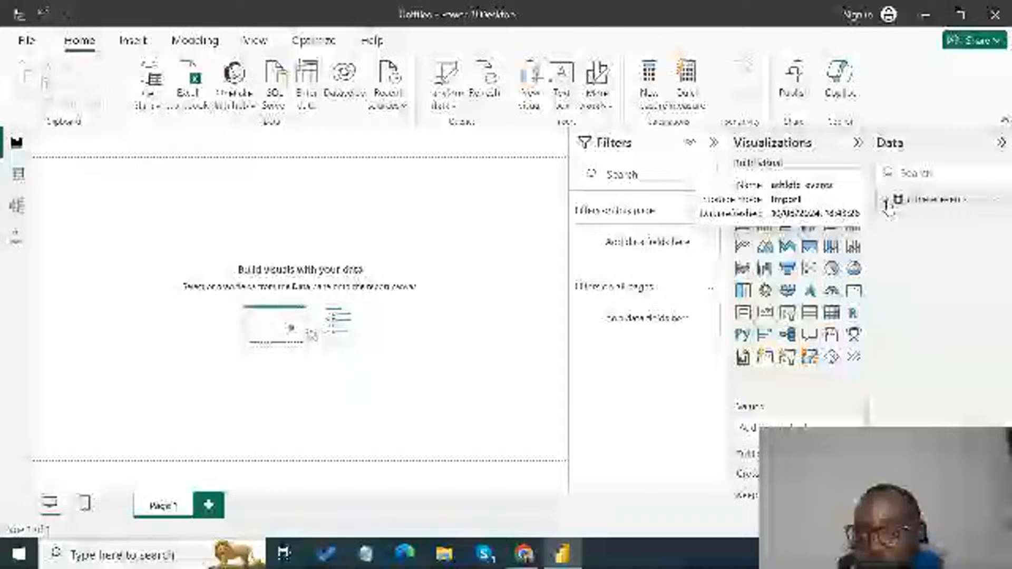
{"action": "left_click", "coordinate": [887, 202]}
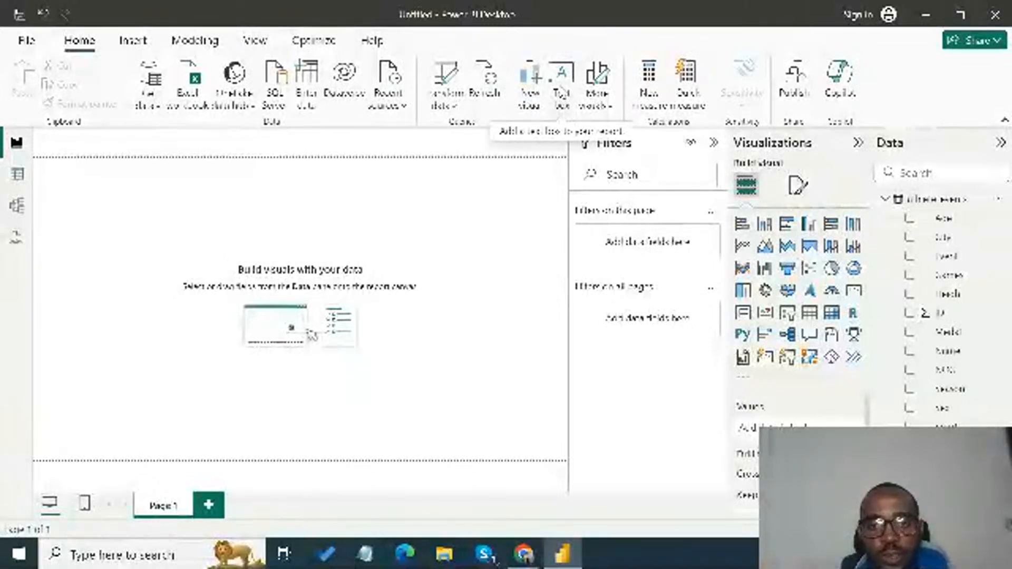
- Insert a text box and reshape it into a thin strip across the full width of the report page's upper edge
{"action": "left_click", "coordinate": [560, 100]}
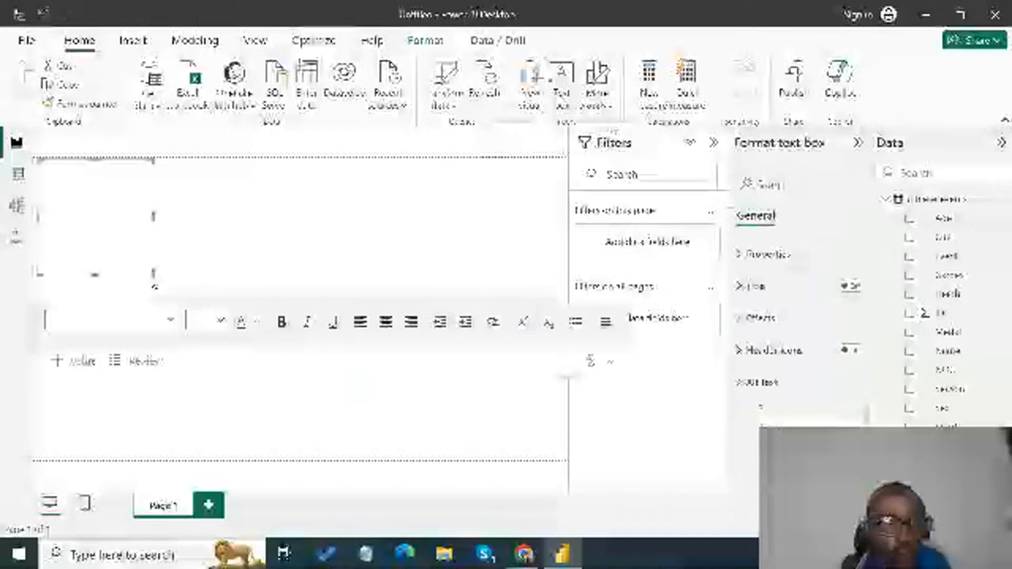
{"action": "left_click_drag", "start_coordinate": [326, 258], "coordinate": [879, 174]}
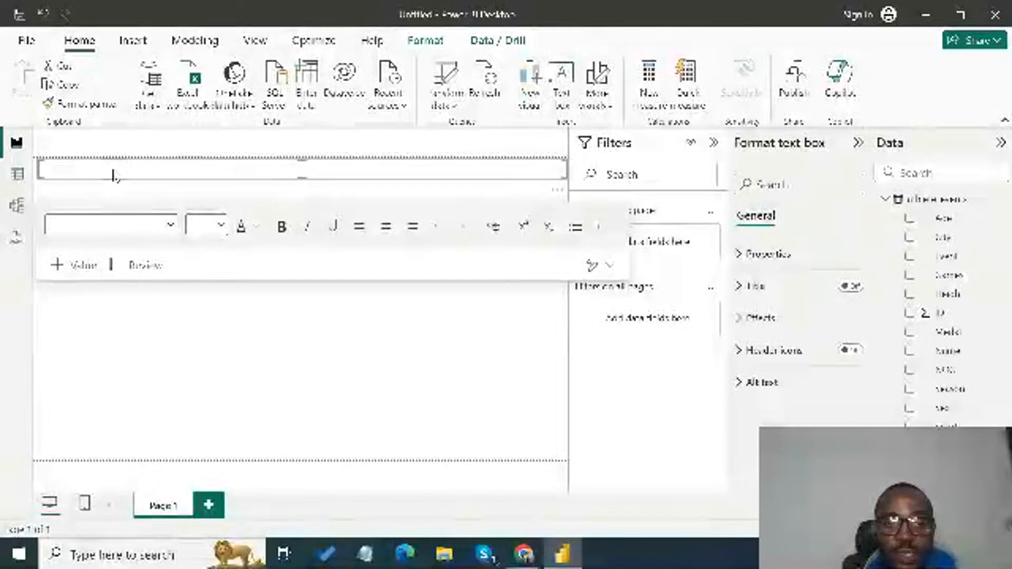
{"action": "left_click", "coordinate": [115, 168]}
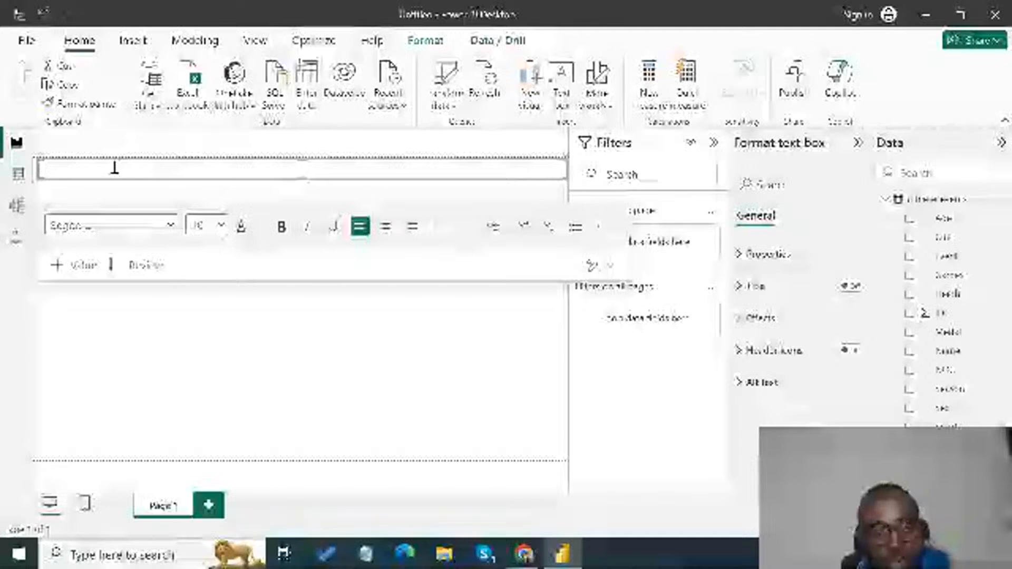
- Enter the bold title "Statisics of previous Olympic games" in the text box
{"action": "key", "text": "ctrl+b"}
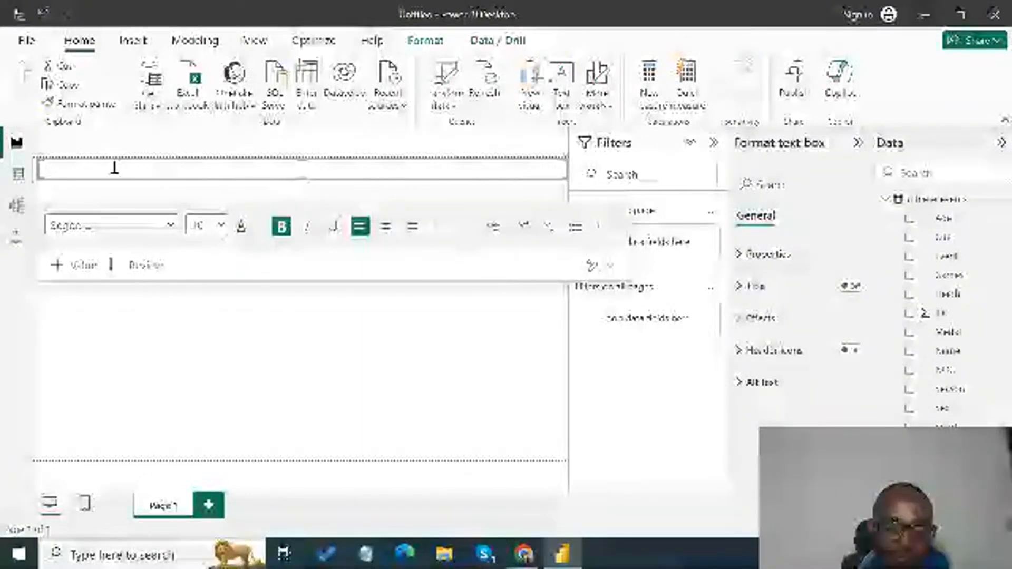
{"action": "type", "text": "The"}
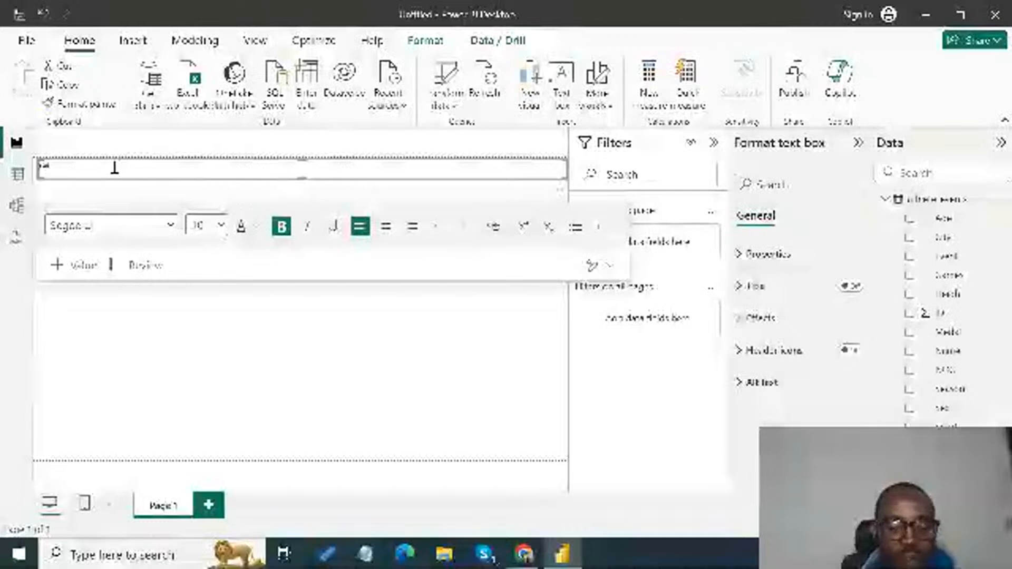
{"action": "type", "text": "lete"}
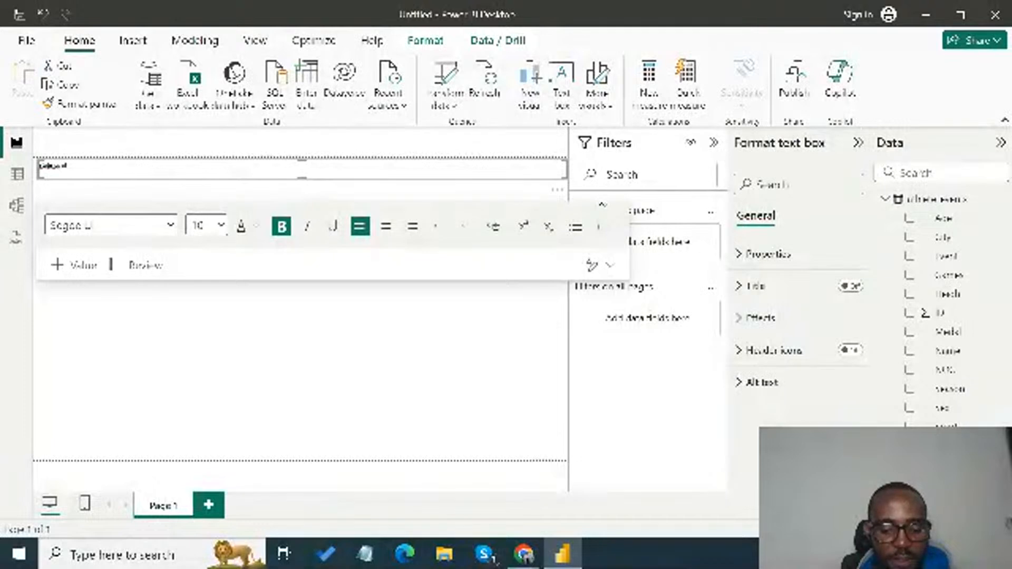
{"action": "type", "text": "overview"}
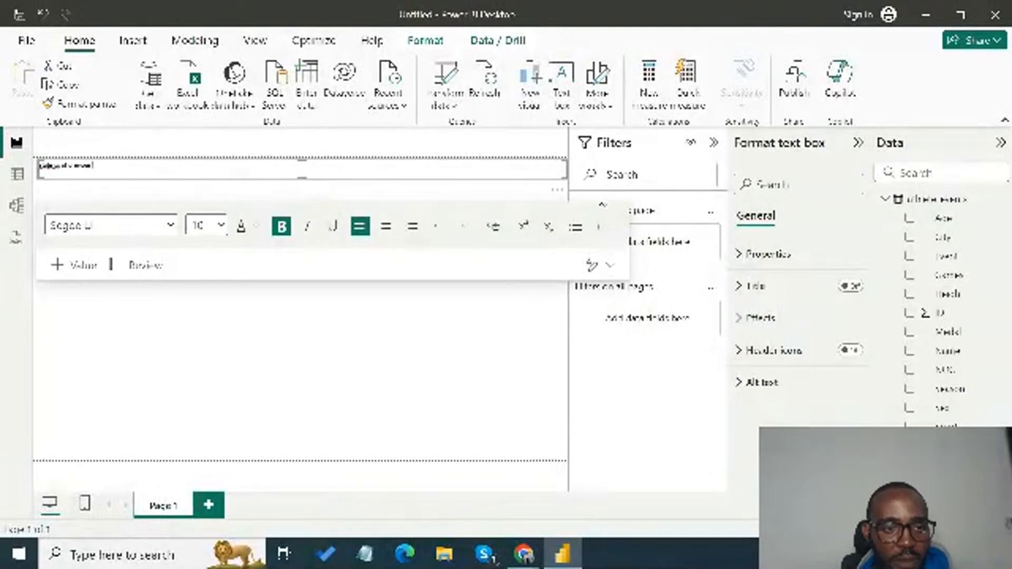
{"action": "type", "text": " Dashb"}
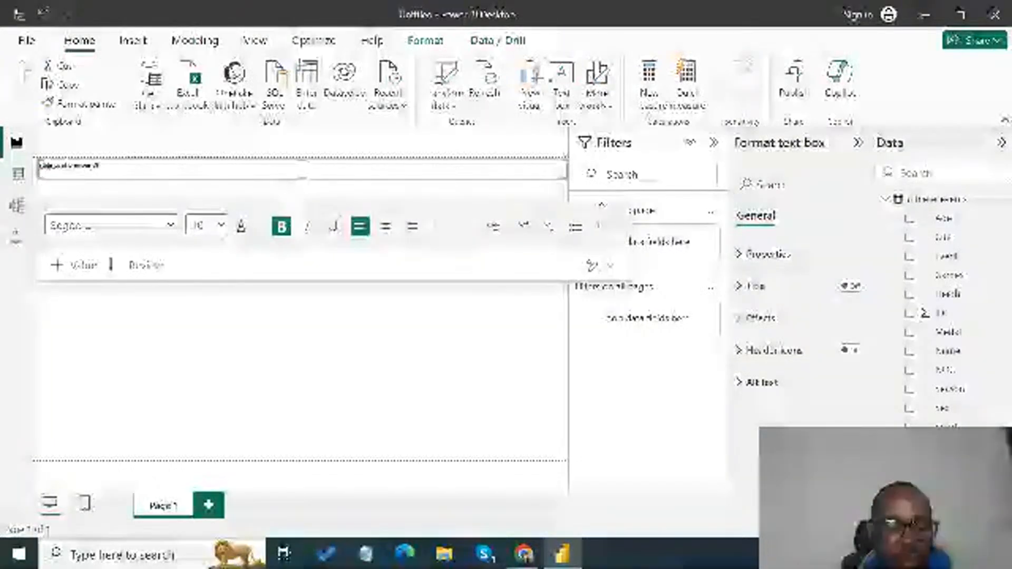
{"action": "type", "text": "oard"}
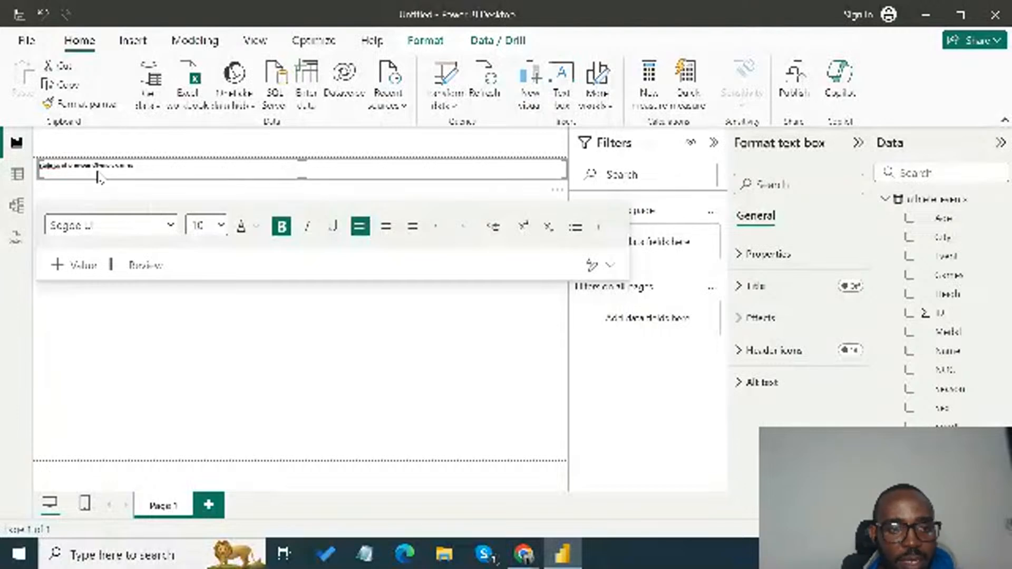
- Set the whole title's font size to 60 and increase the text box's height to fit the larger text
{"action": "key", "text": "ctrl+a"}
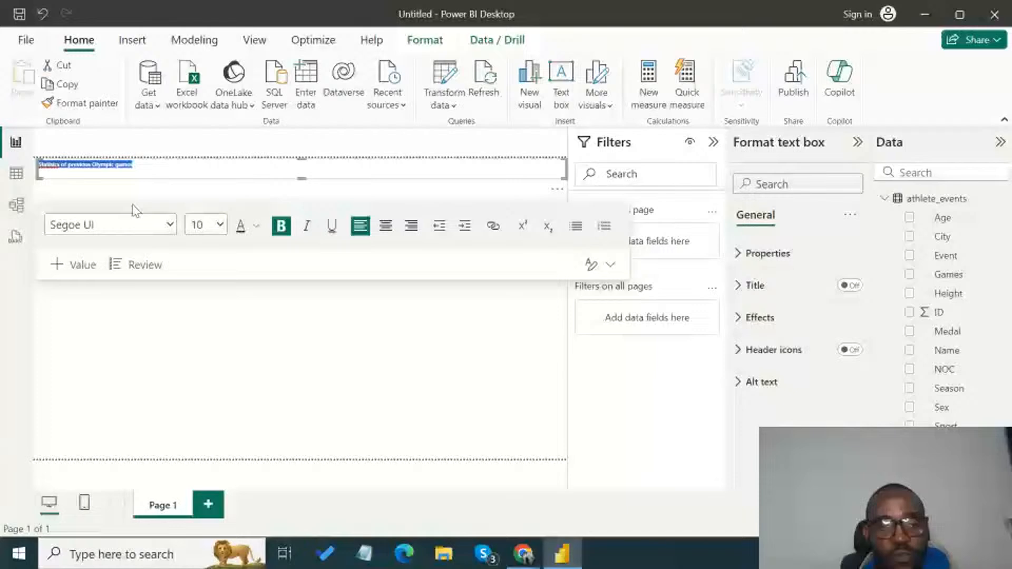
{"action": "left_click", "coordinate": [133, 206]}
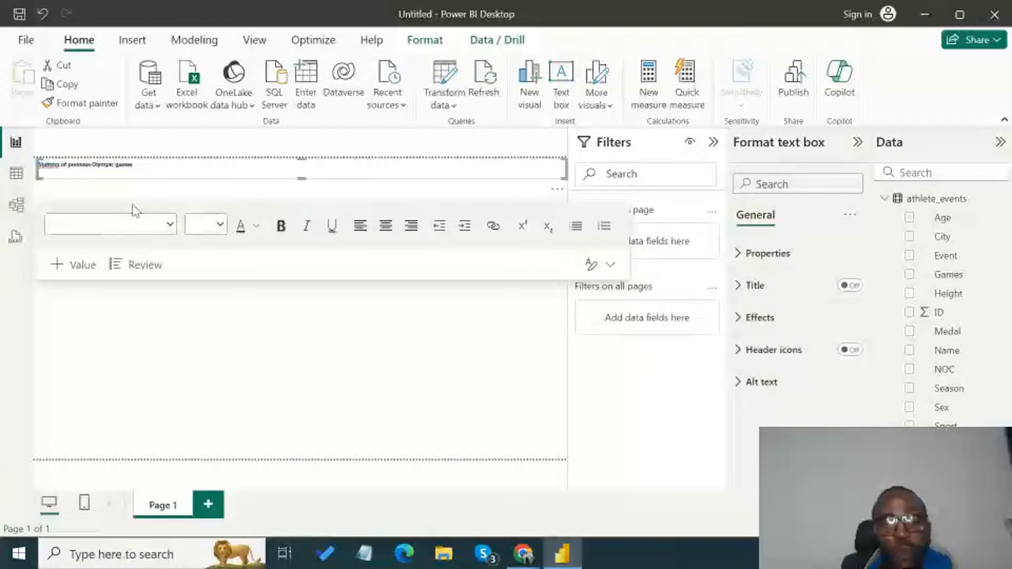
{"action": "left_click", "coordinate": [101, 163]}
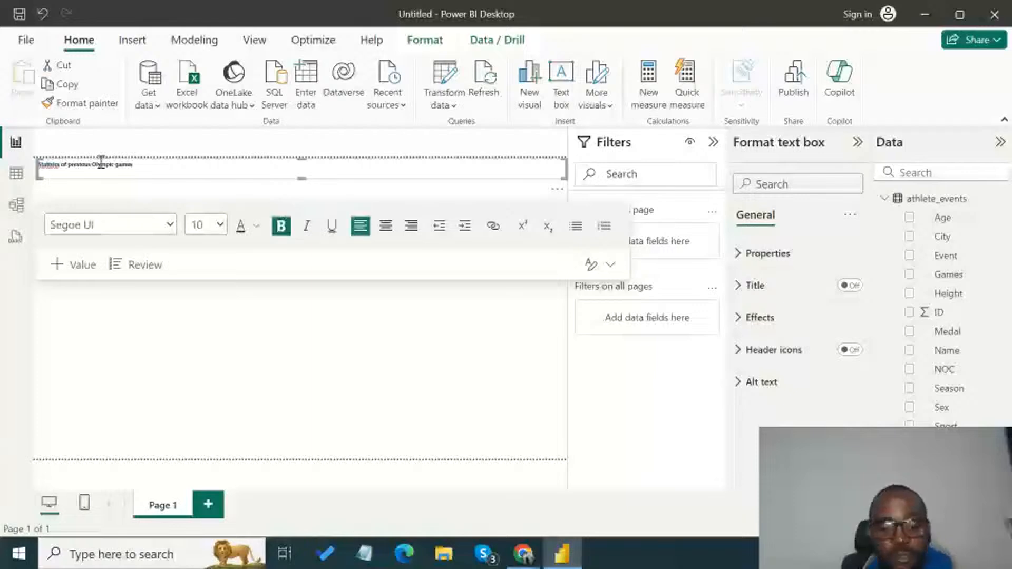
{"action": "triple_click", "coordinate": [100, 163]}
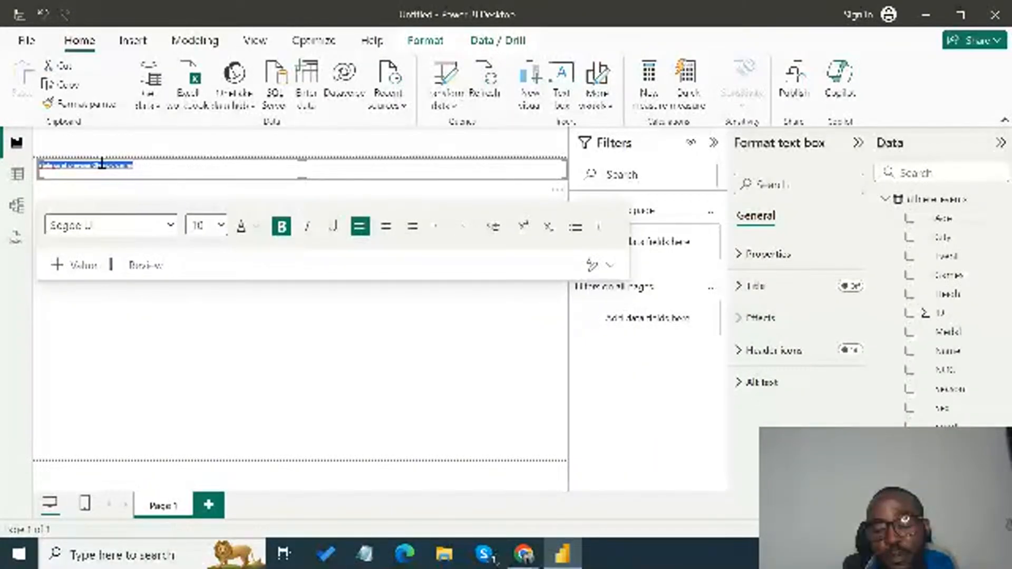
{"action": "left_click", "coordinate": [220, 226]}
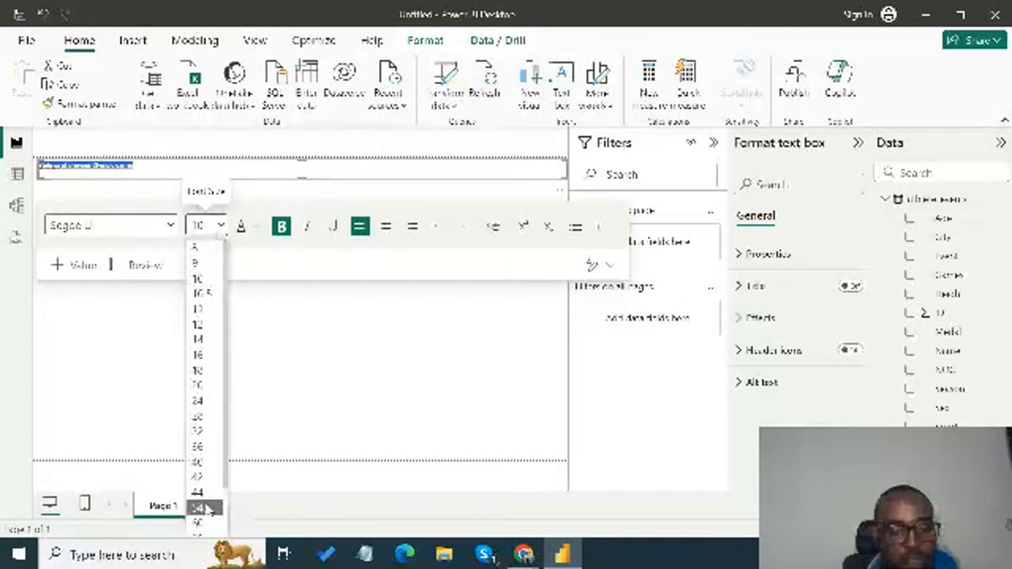
{"action": "left_click", "coordinate": [206, 526]}
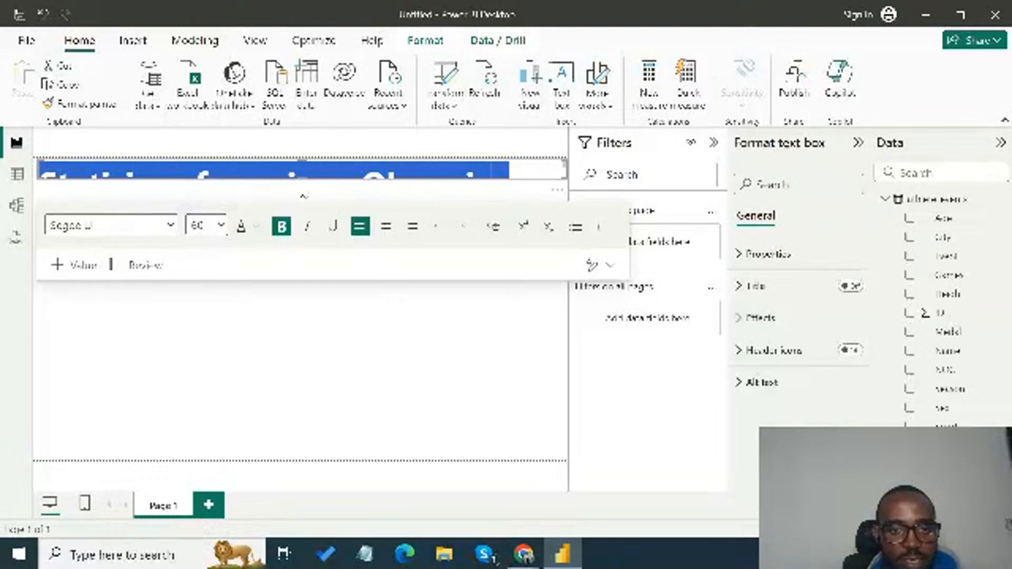
{"action": "left_click_drag", "start_coordinate": [304, 177], "coordinate": [311, 221]}
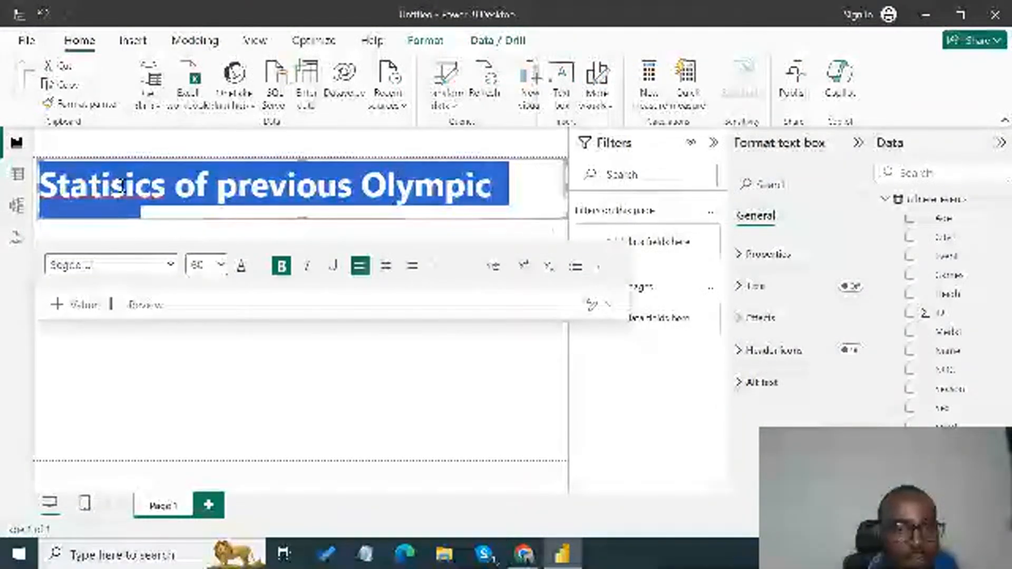
- Correct the title's first word to "Statistics" and nudge the text box slightly toward the page's left edge
{"action": "left_click", "coordinate": [120, 187]}
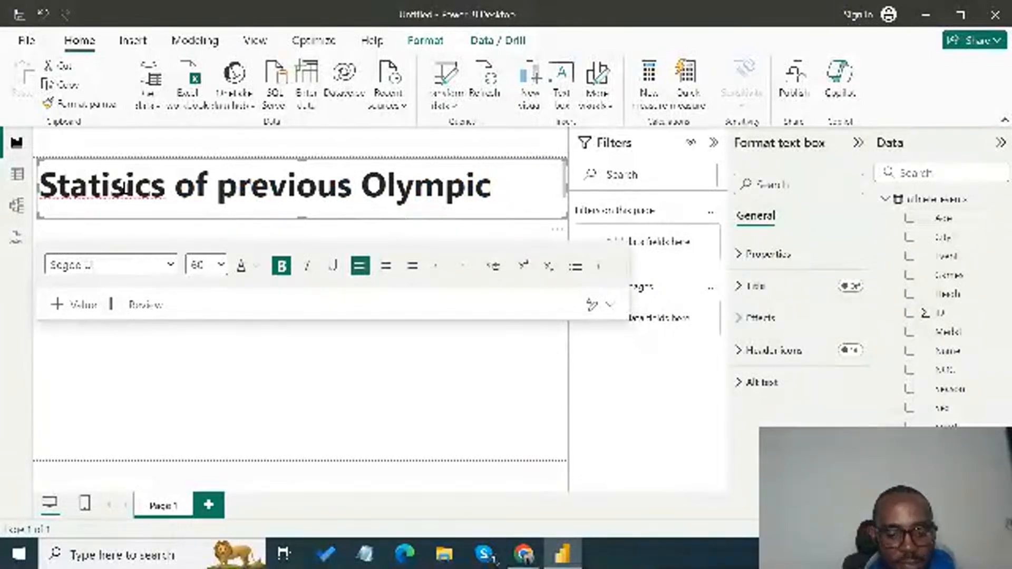
{"action": "type", "text": "t"}
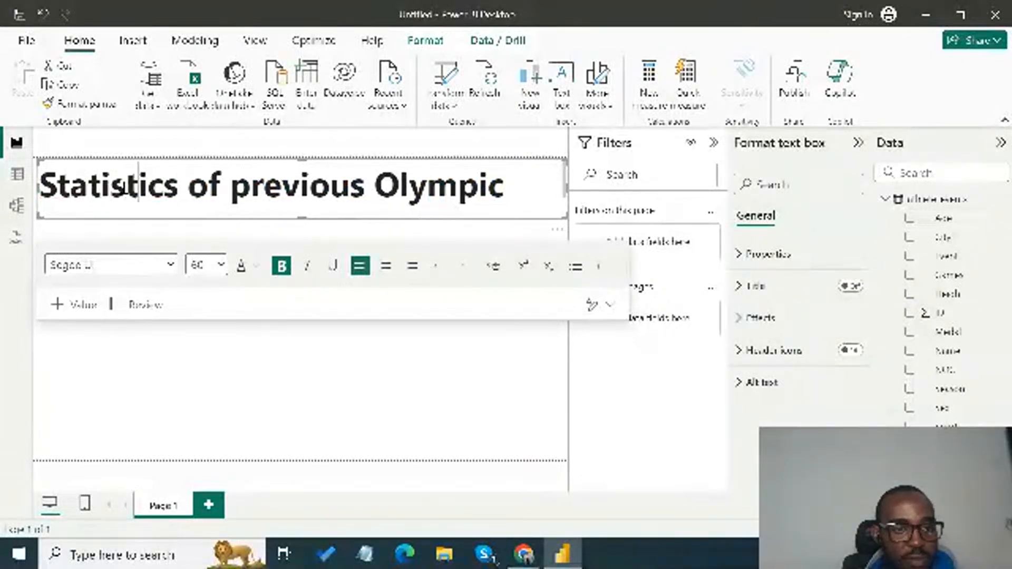
{"action": "left_click", "coordinate": [324, 193]}
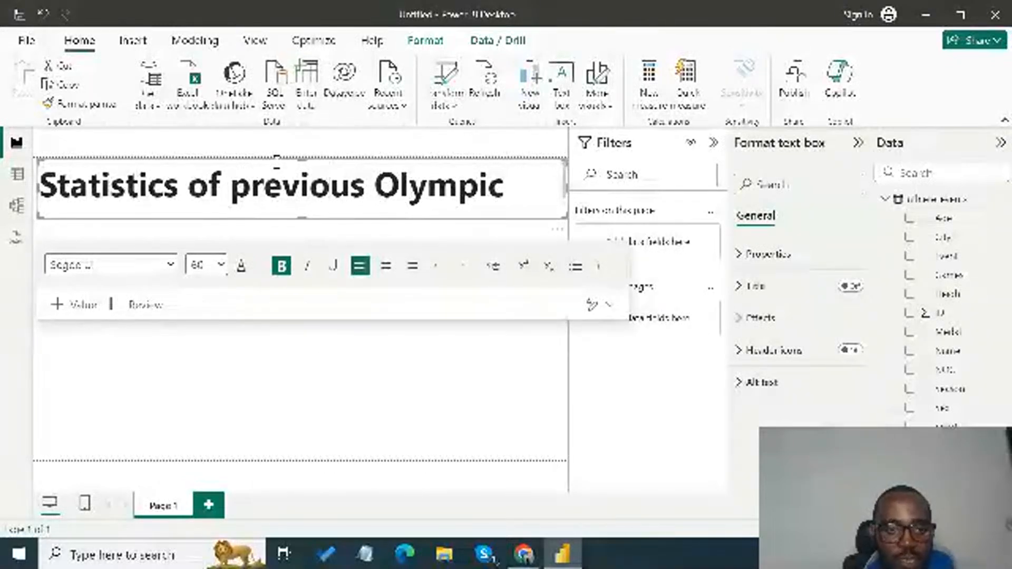
{"action": "left_click", "coordinate": [495, 330]}
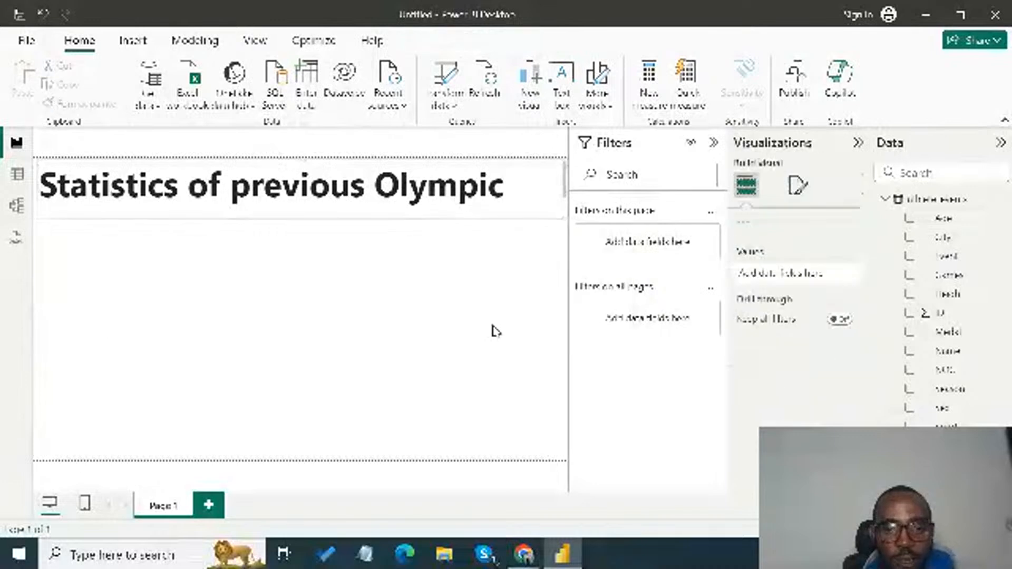
{"action": "left_click", "coordinate": [238, 161]}
{"action": "left_click_drag", "start_coordinate": [238, 161], "coordinate": [235, 150]}
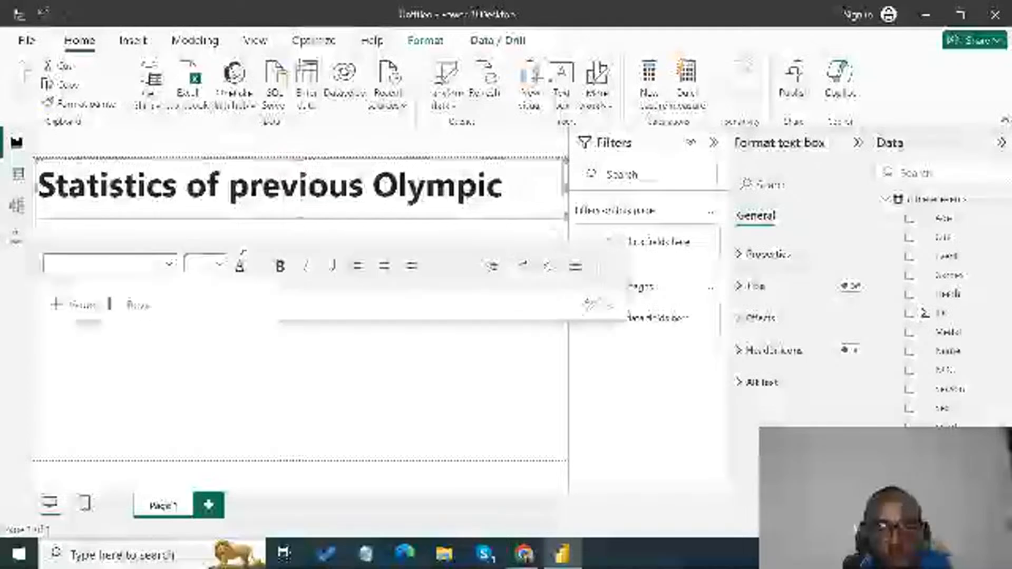
{"action": "left_click", "coordinate": [221, 386]}
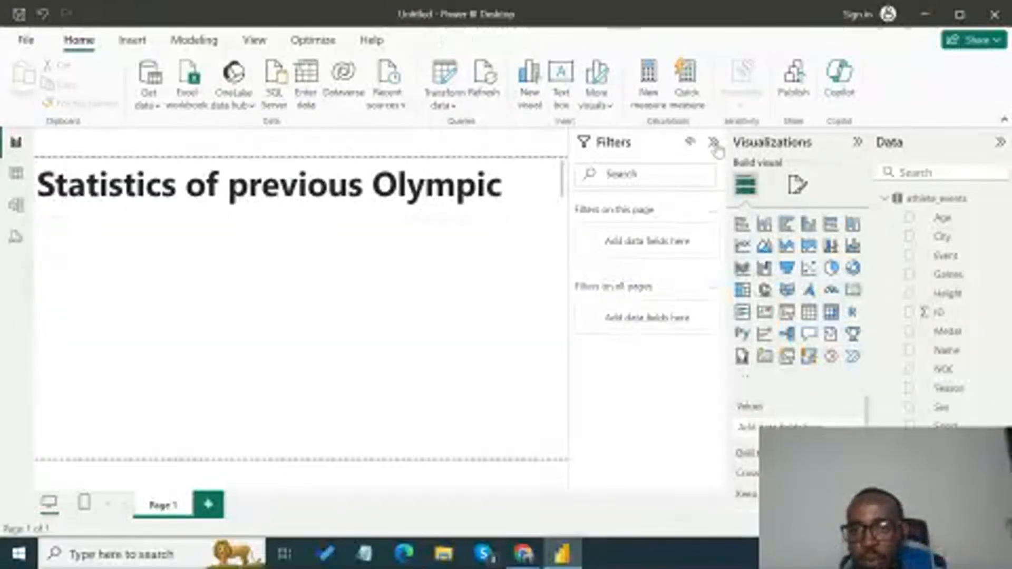
- Collapse the filters area and add a compact slicer for the Year field at the page's right edge, just below the title
{"action": "left_click", "coordinate": [714, 142]}
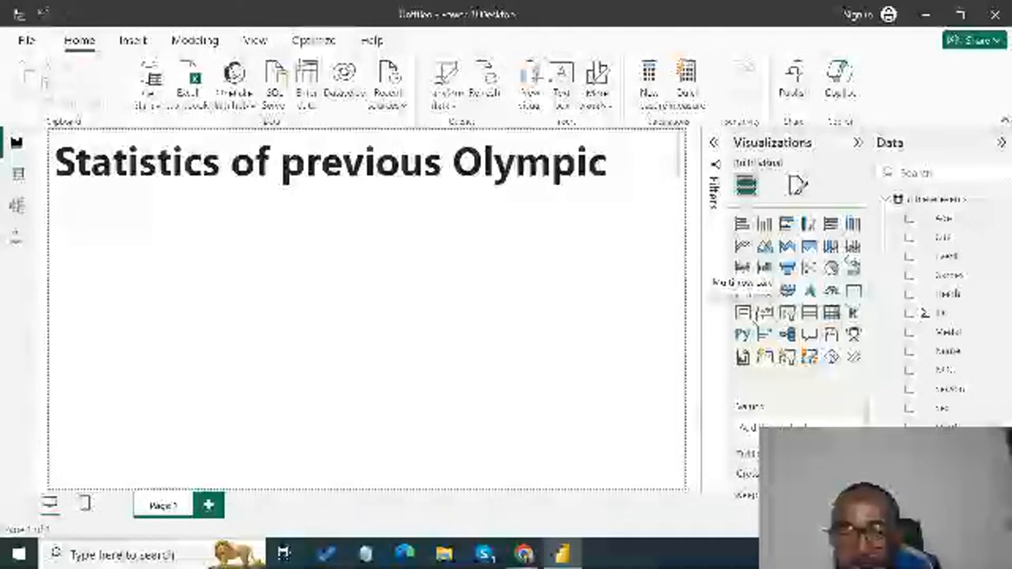
{"action": "left_click", "coordinate": [789, 314]}
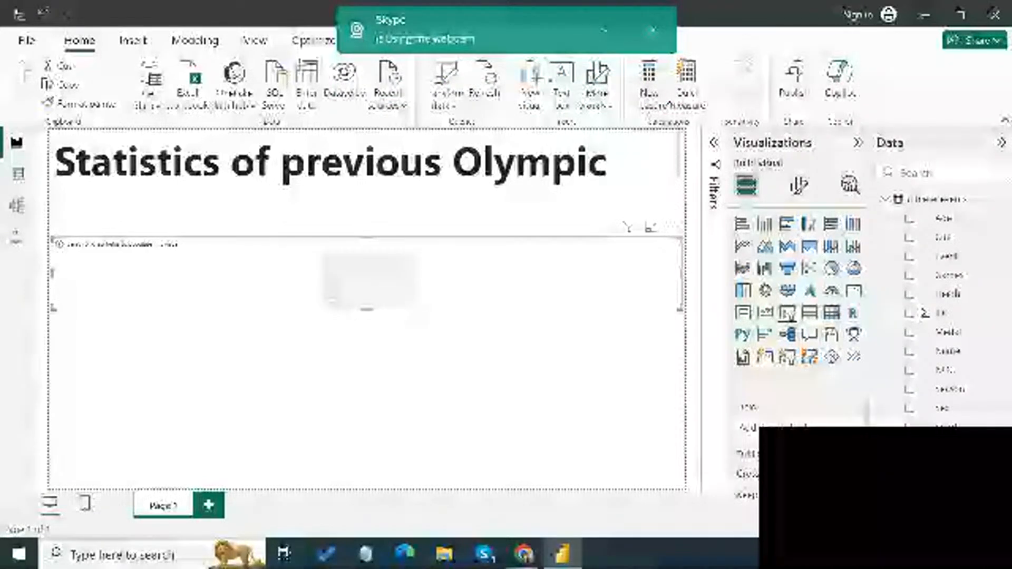
{"action": "left_click", "coordinate": [653, 30]}
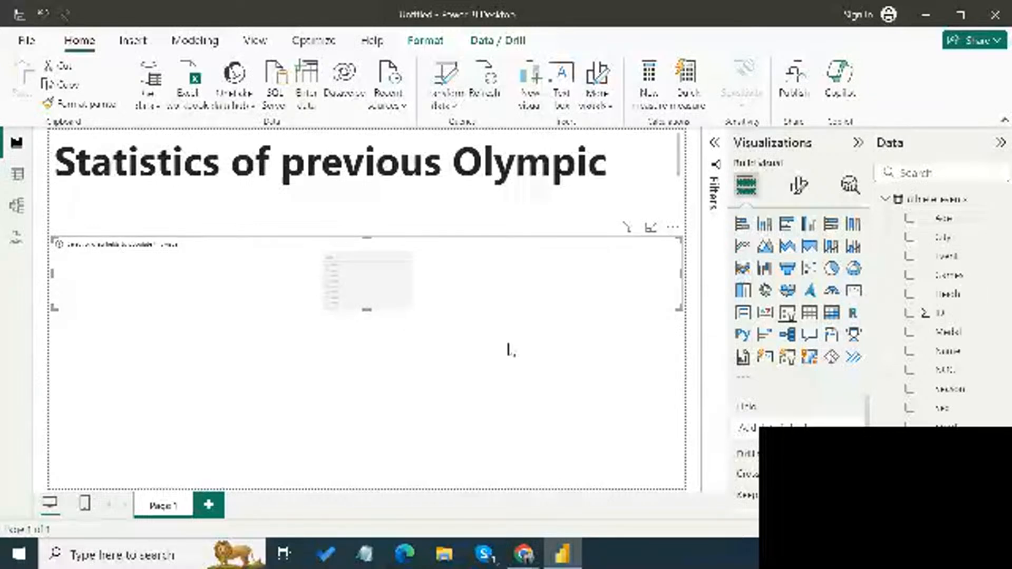
{"action": "left_click_drag", "start_coordinate": [948, 351], "coordinate": [504, 296]}
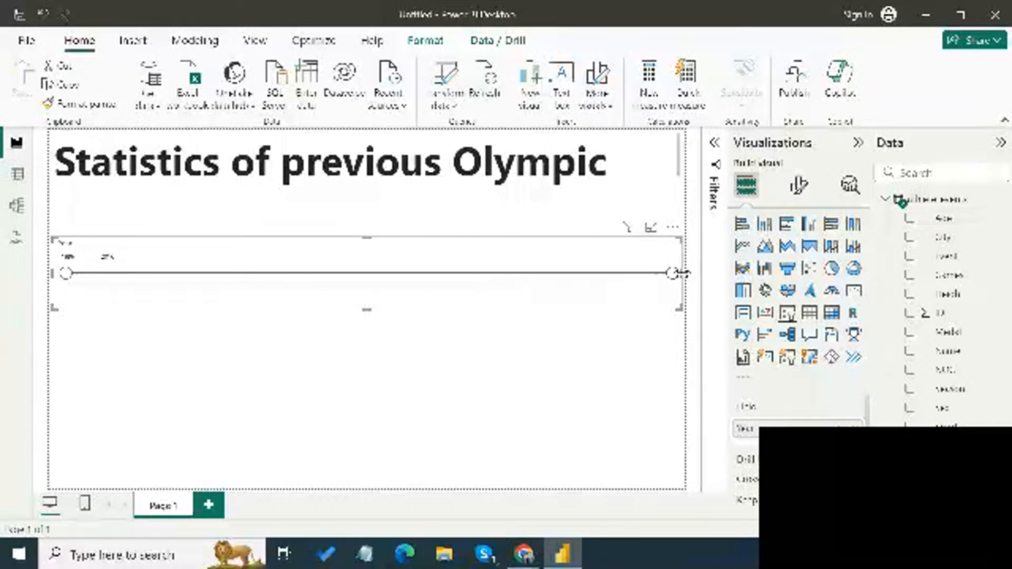
{"action": "left_click_drag", "start_coordinate": [683, 273], "coordinate": [163, 259]}
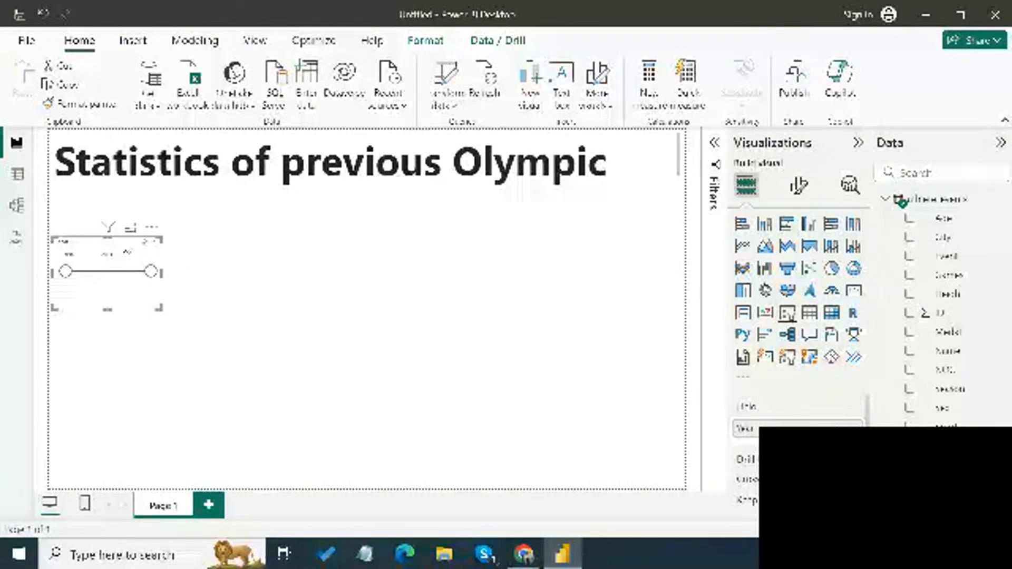
{"action": "left_click_drag", "start_coordinate": [123, 245], "coordinate": [648, 196]}
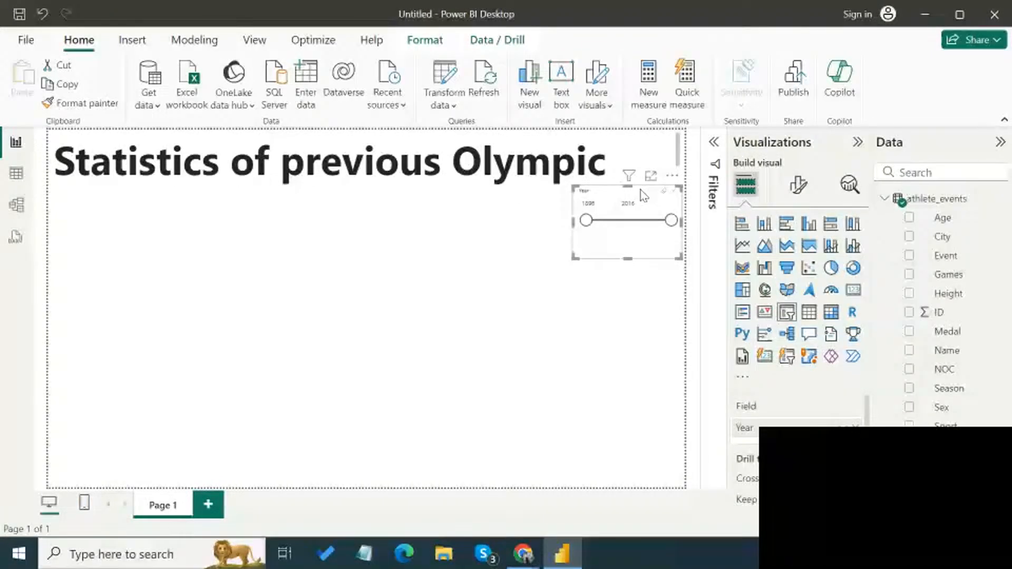
- Switch to the YouTube Studio live streaming page in Chrome to check the stream and its chat, and return to Power BI Desktop
{"action": "mouse_move", "coordinate": [523, 554]}
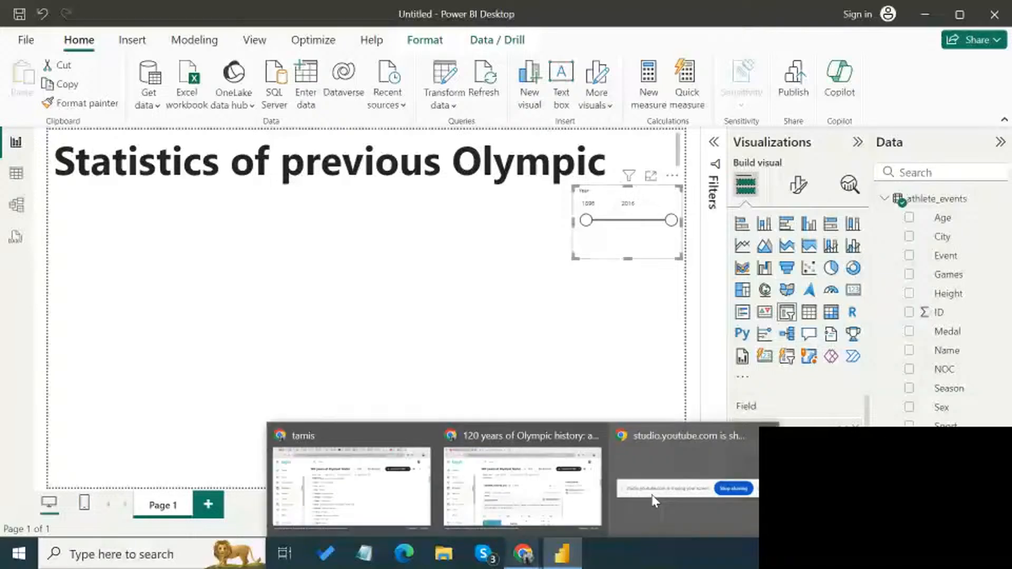
{"action": "left_click", "coordinate": [653, 498]}
{"action": "left_click", "coordinate": [80, 15]}
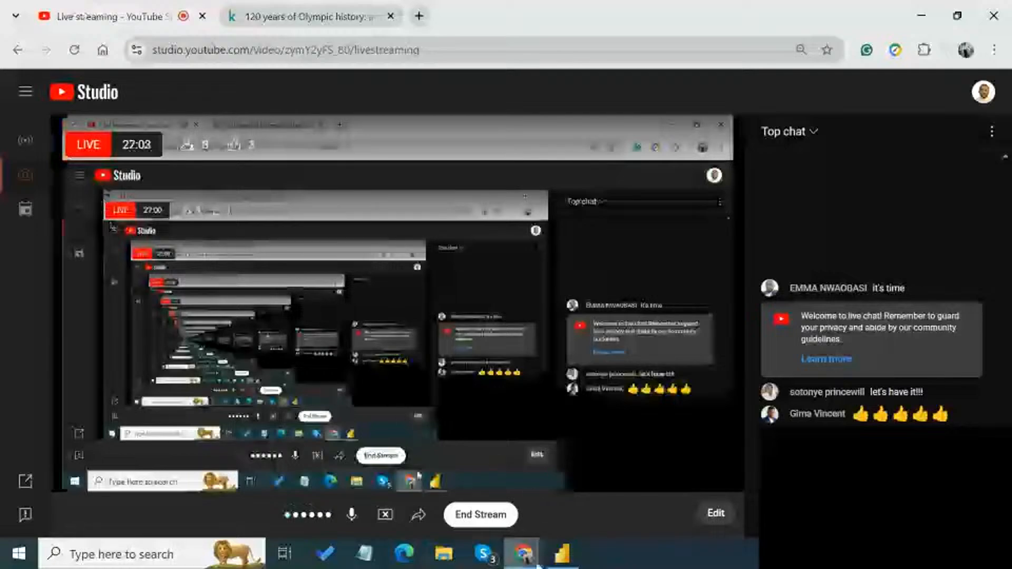
{"action": "left_click", "coordinate": [562, 554]}
{"action": "mouse_move", "coordinate": [531, 558]}
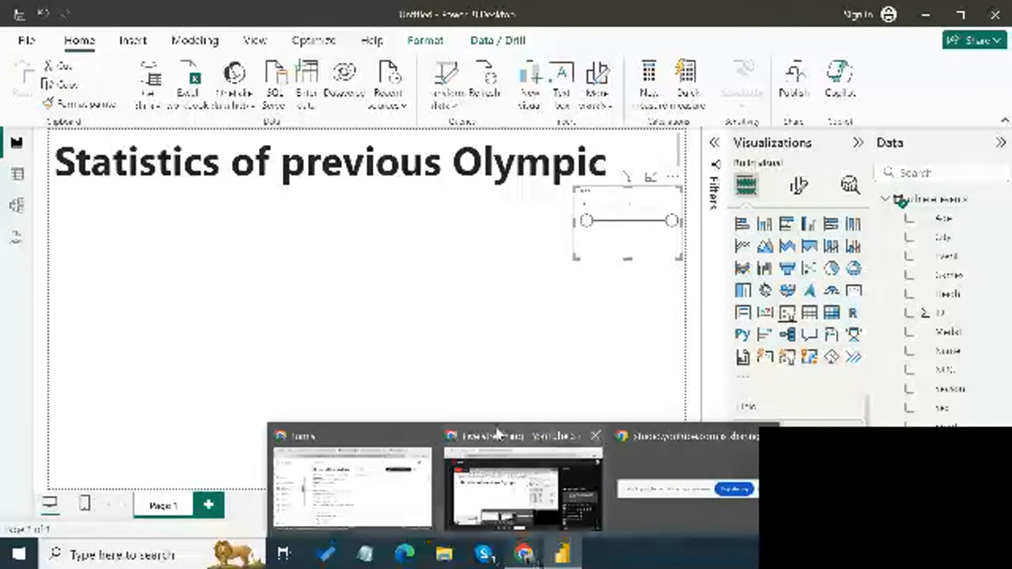
{"action": "left_click", "coordinate": [501, 477]}
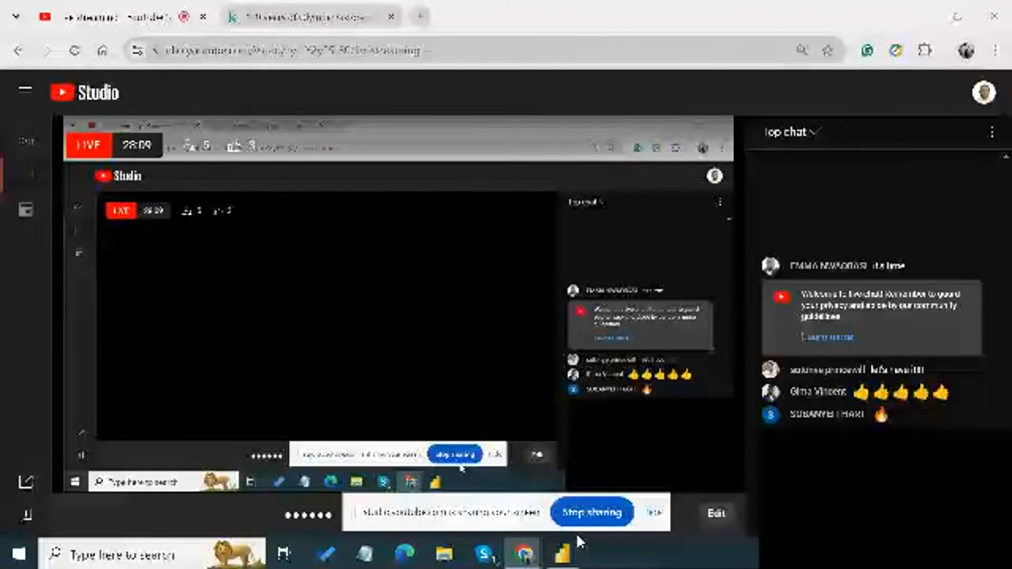
{"action": "left_click", "coordinate": [561, 554]}
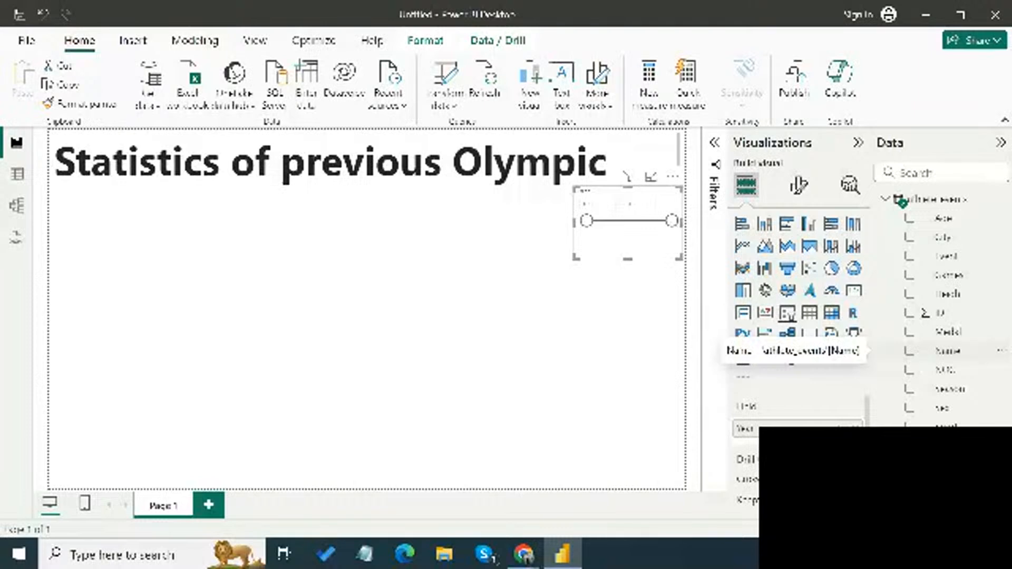
{"action": "mouse_move", "coordinate": [524, 553]}
{"action": "left_click", "coordinate": [490, 468]}
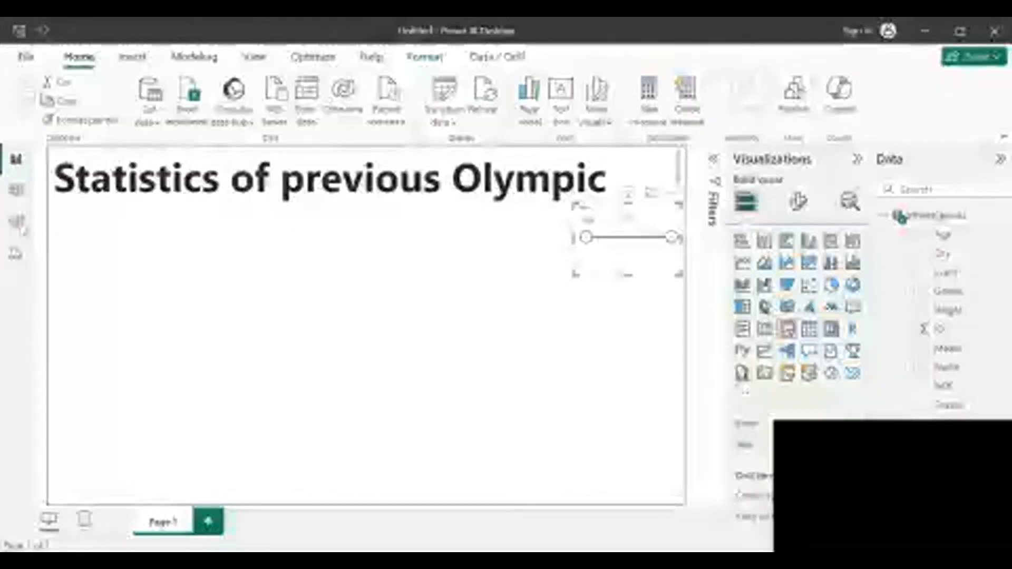
{"action": "left_click", "coordinate": [133, 162]}
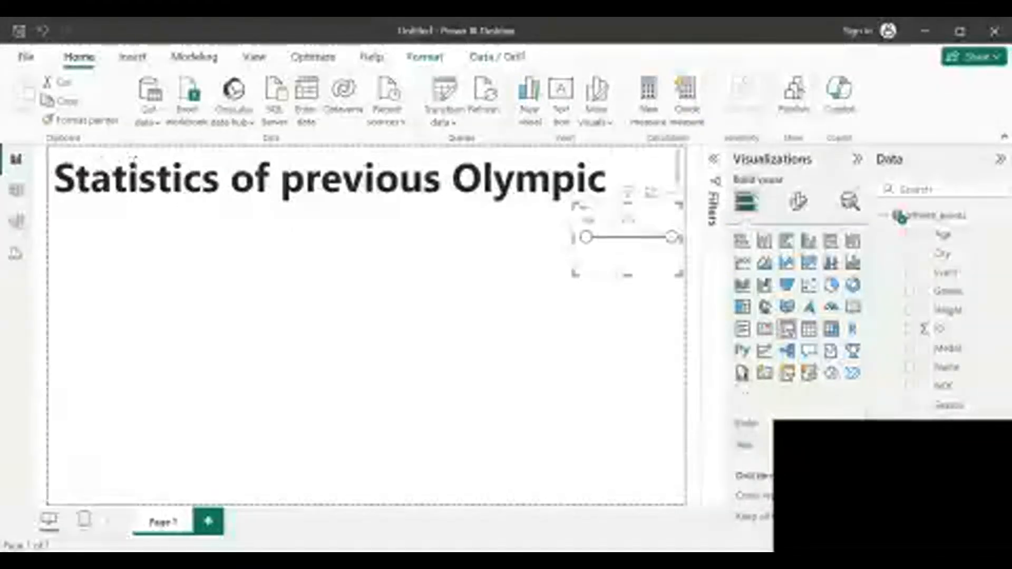